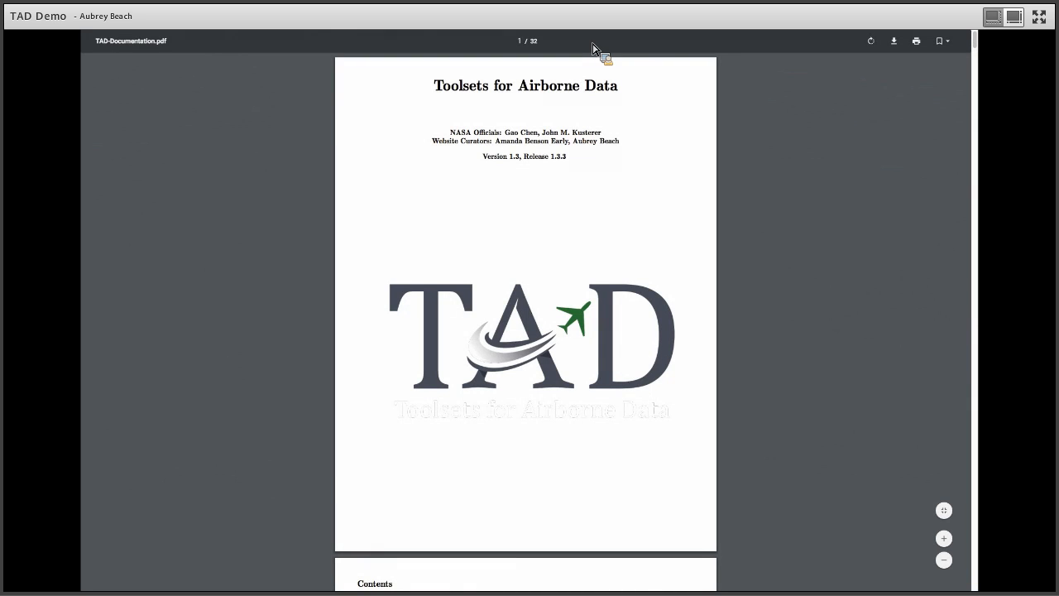
Review the TAD documentation PDF from its contents through the Metadata Database sections, and close it.
scroll(666, 274, down, 5)
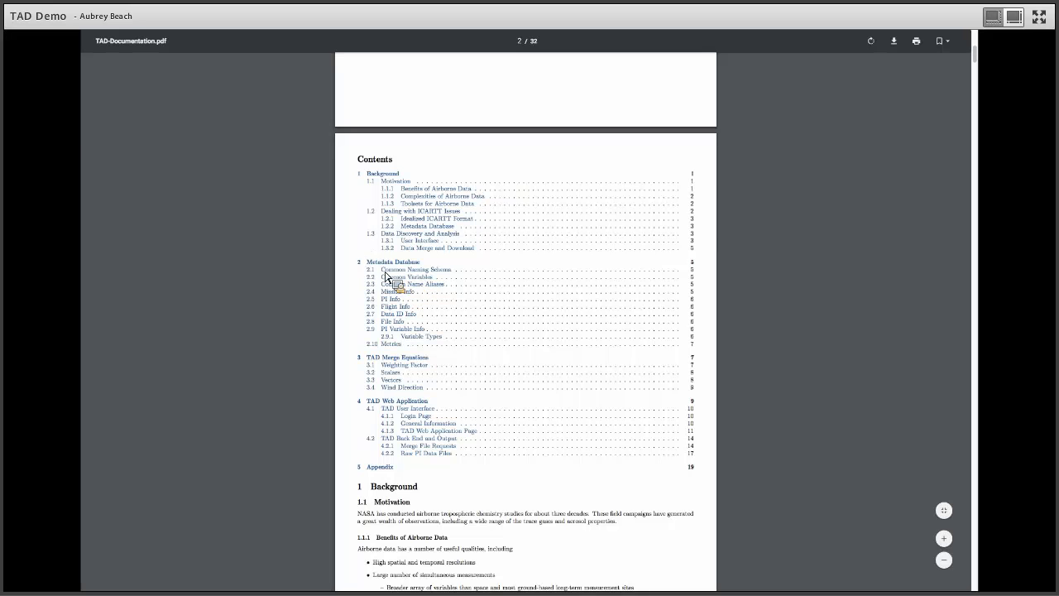
scroll(399, 351, down, 1)
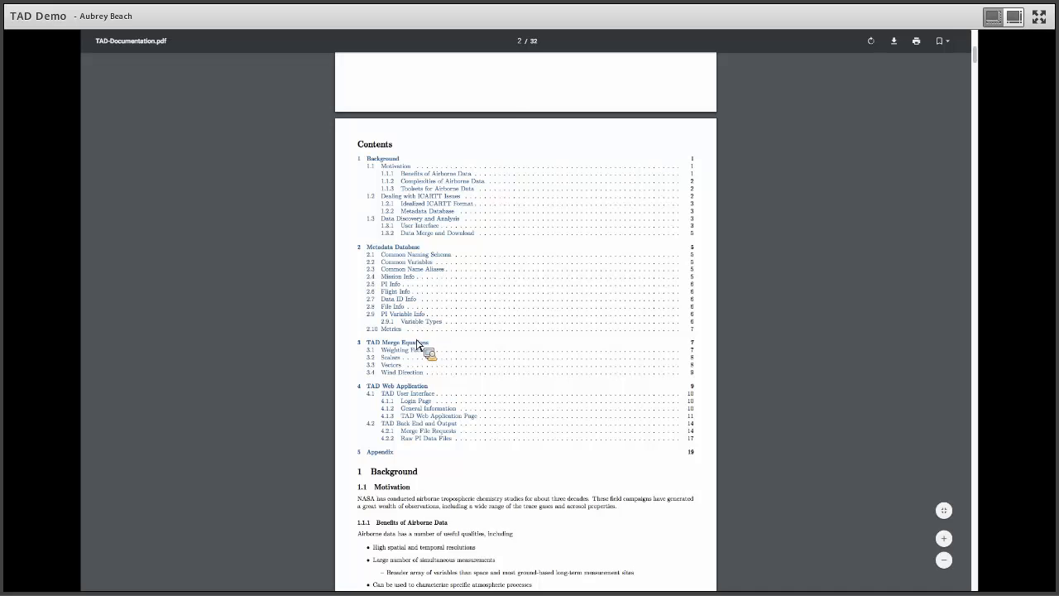
scroll(418, 343, down, 20)
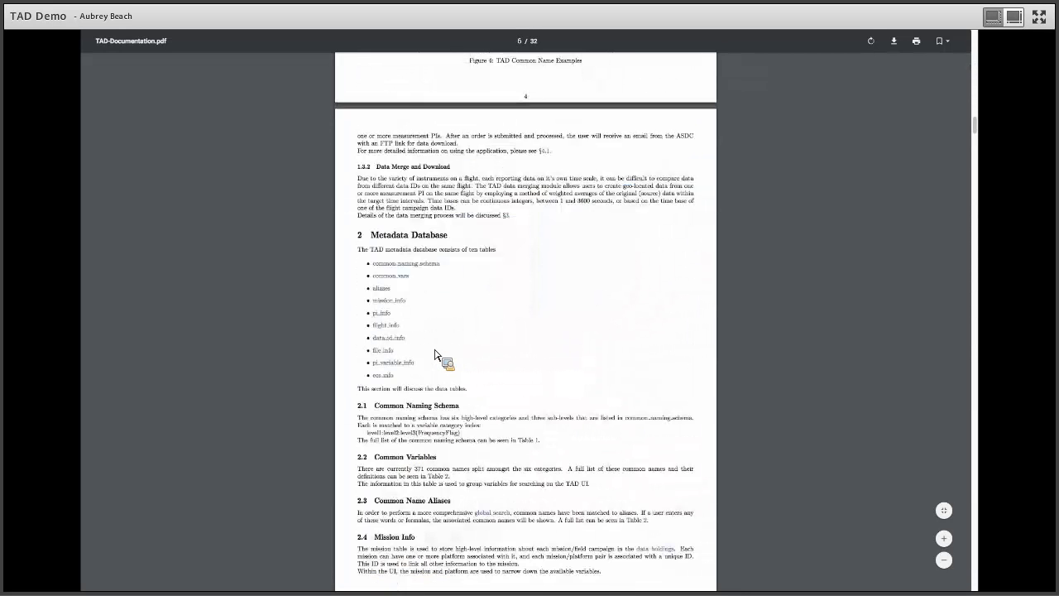
scroll(436, 354, down, 5)
scroll(436, 354, down, 5)
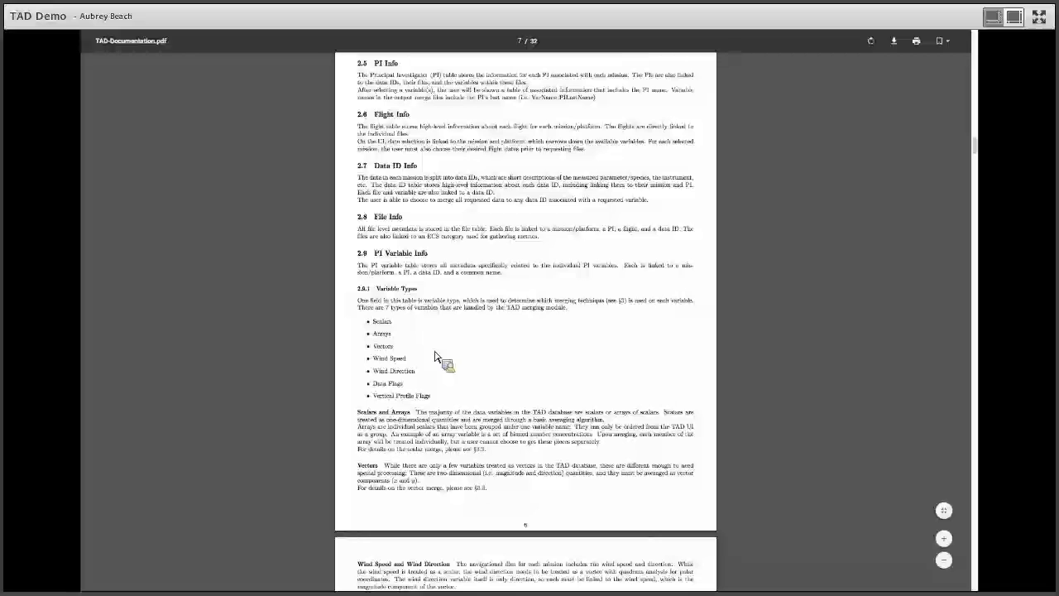
scroll(434, 348, up, 1)
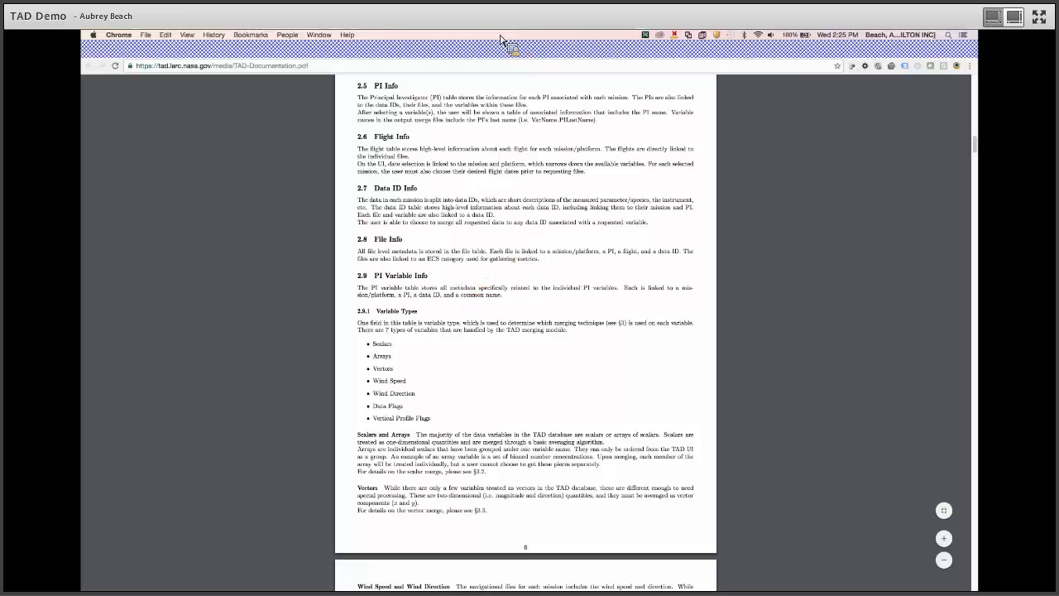
click(303, 60)
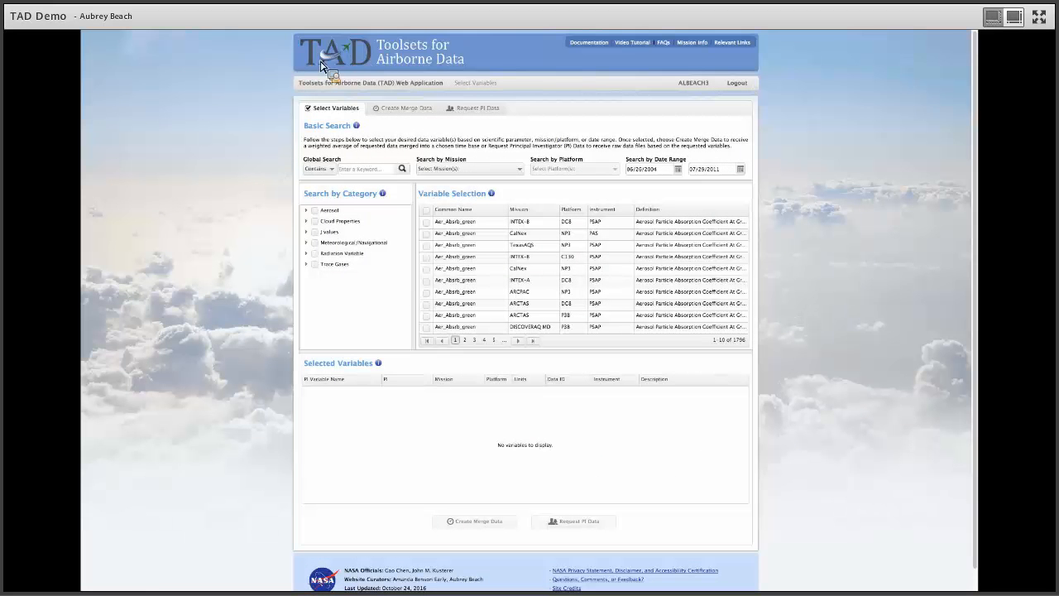
Play the TAD video tutorial, skip ahead to about 0:15, and close the video.
click(650, 47)
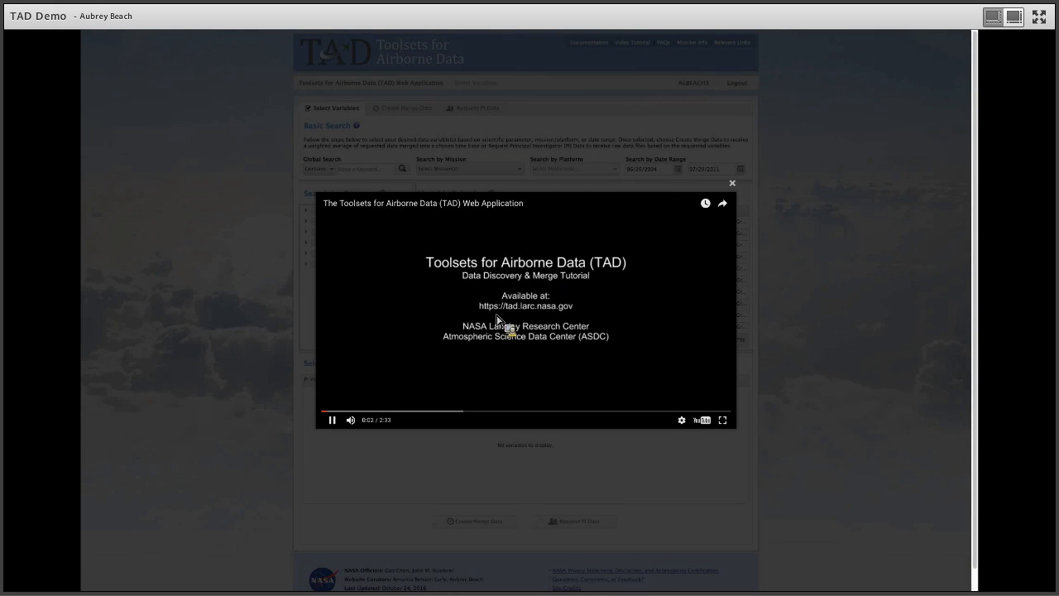
click(359, 410)
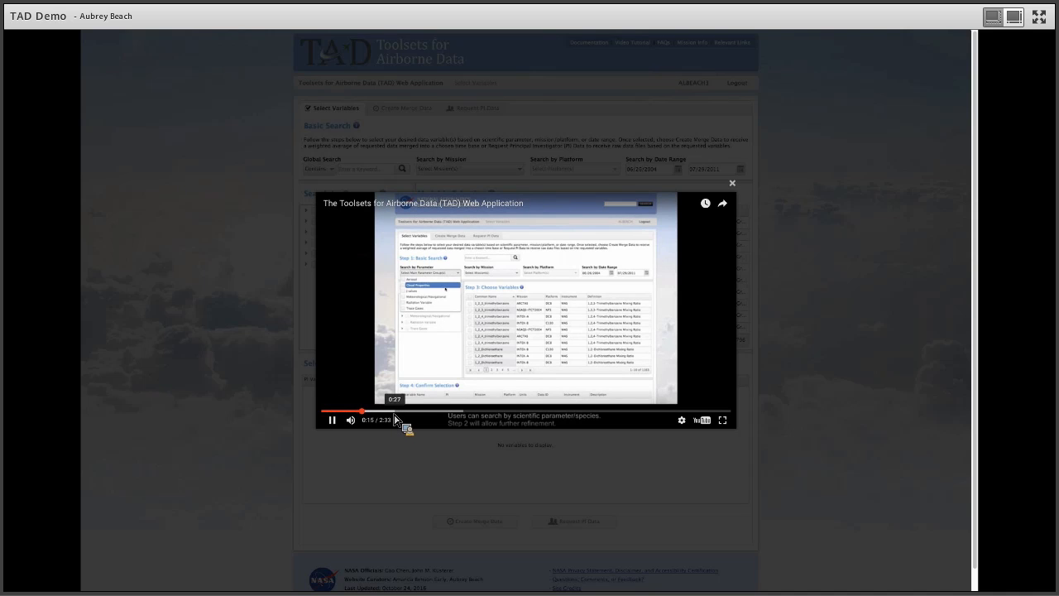
click(733, 183)
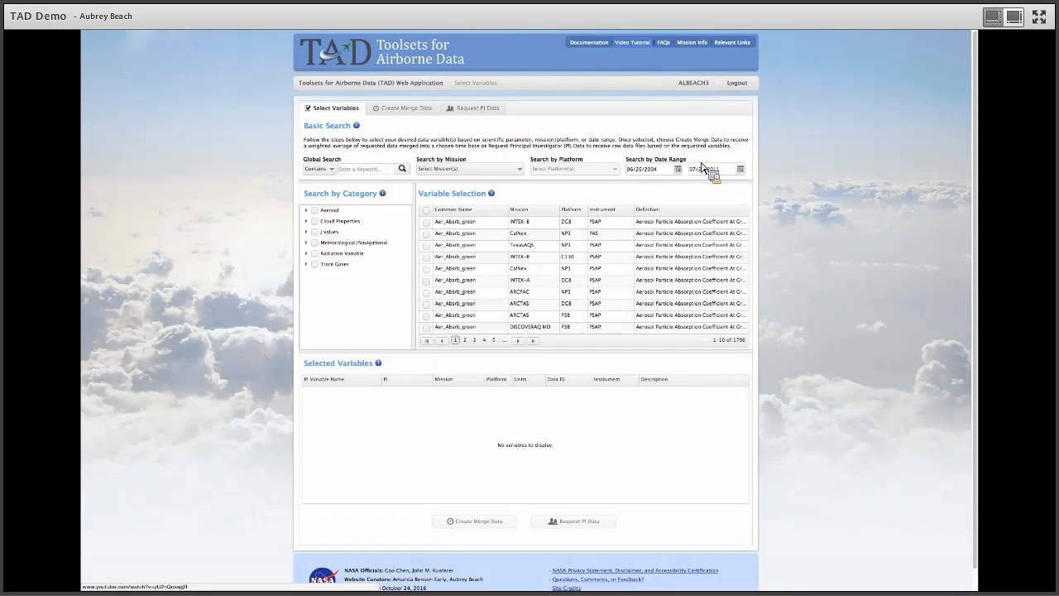
Read the FAQ answers about minimum system requirements and about an order that was never received.
click(667, 48)
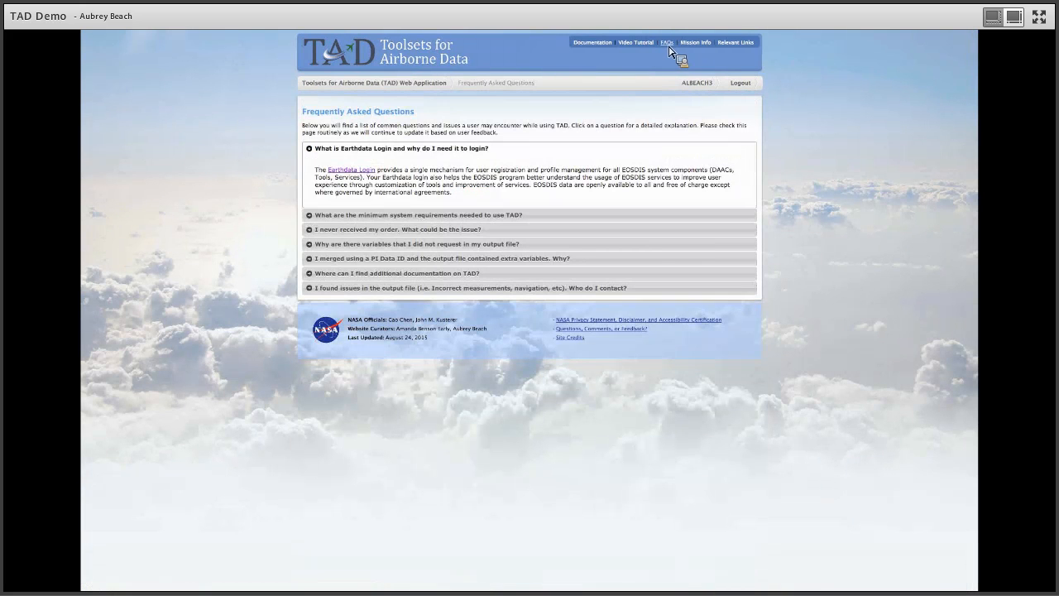
click(432, 214)
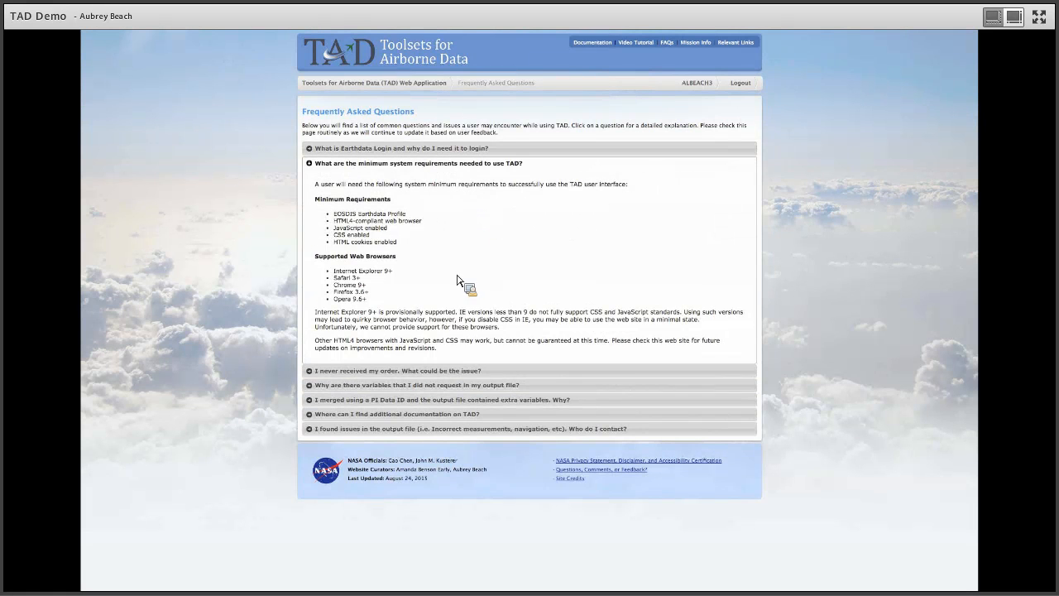
click(456, 371)
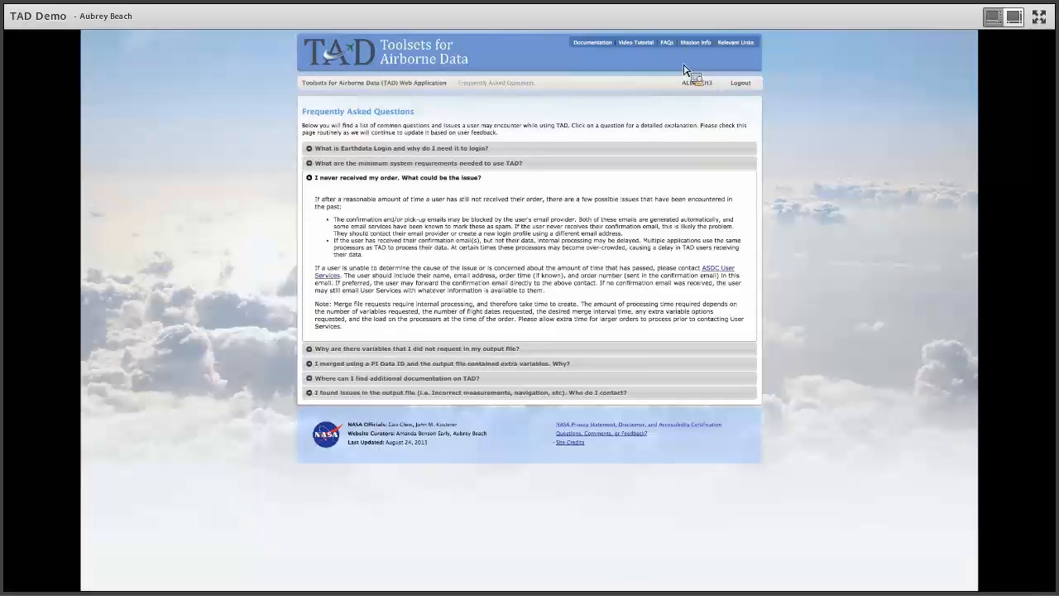
Look up the INTEX-A mission information and view its DC8 flight dates calendar.
click(696, 43)
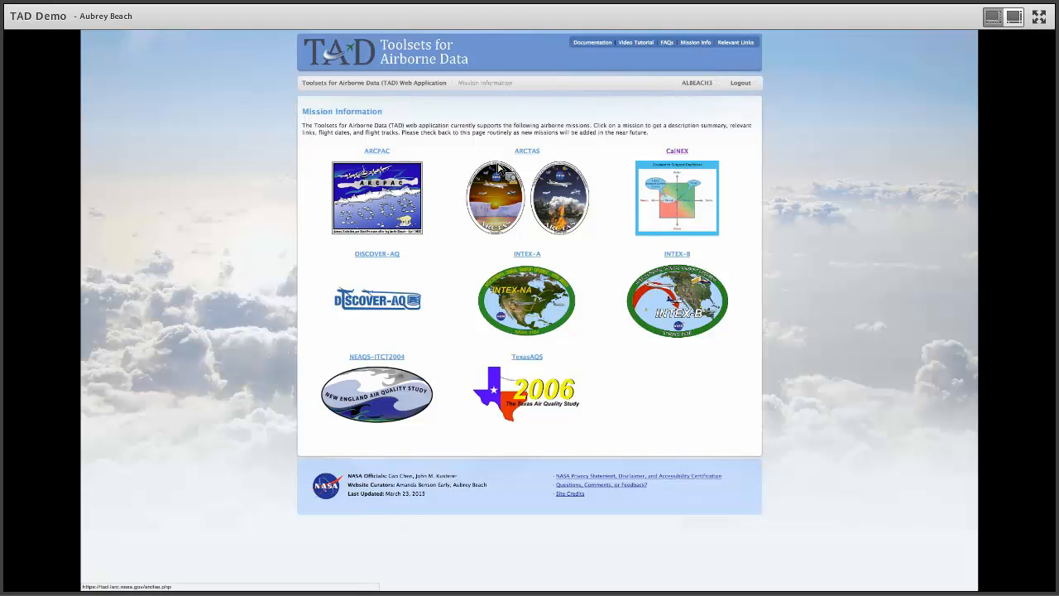
click(535, 311)
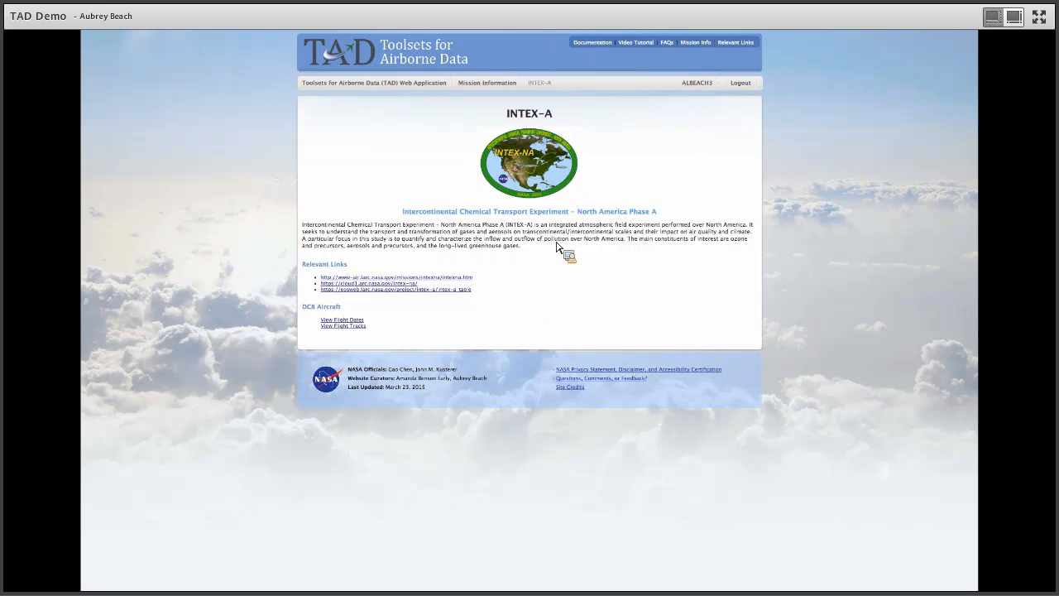
click(357, 323)
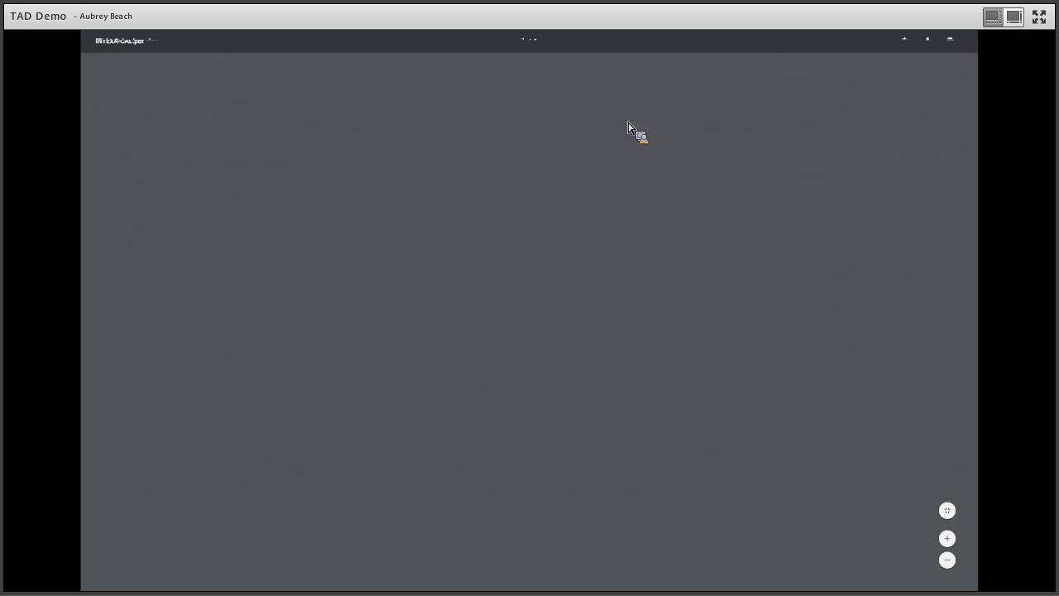
mouse_move(518, 32)
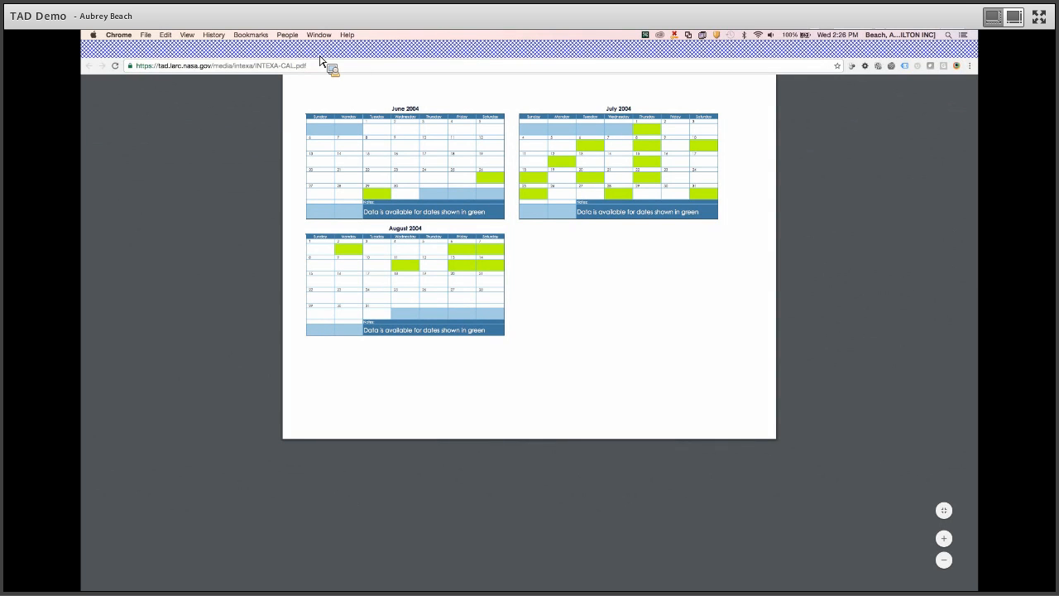
click(302, 54)
View the INTEX-A DC8 flight tracks map, close it, and open the site's relevant links.
click(362, 326)
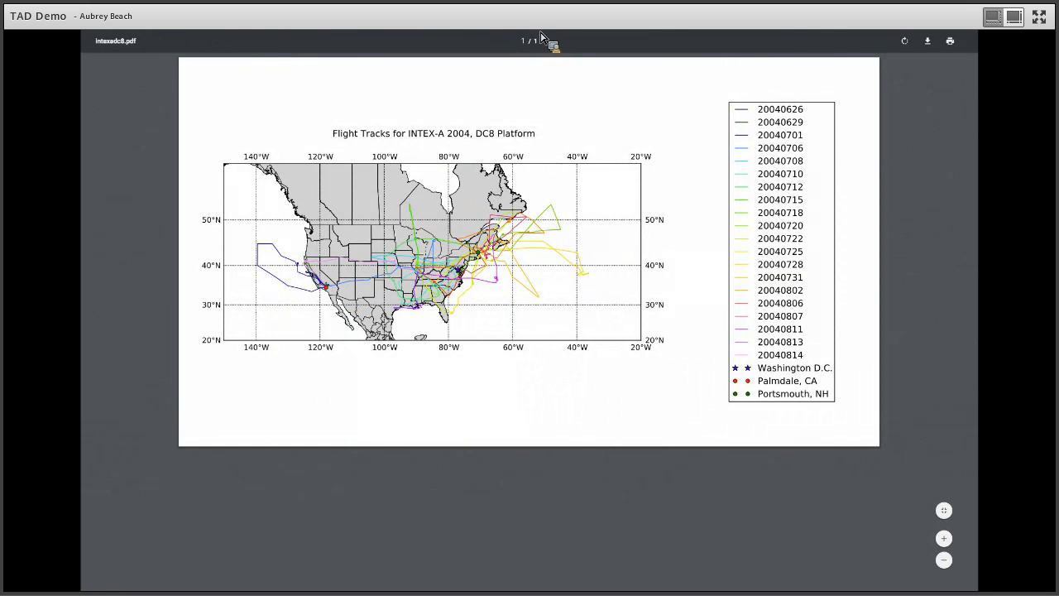
mouse_move(541, 33)
click(293, 55)
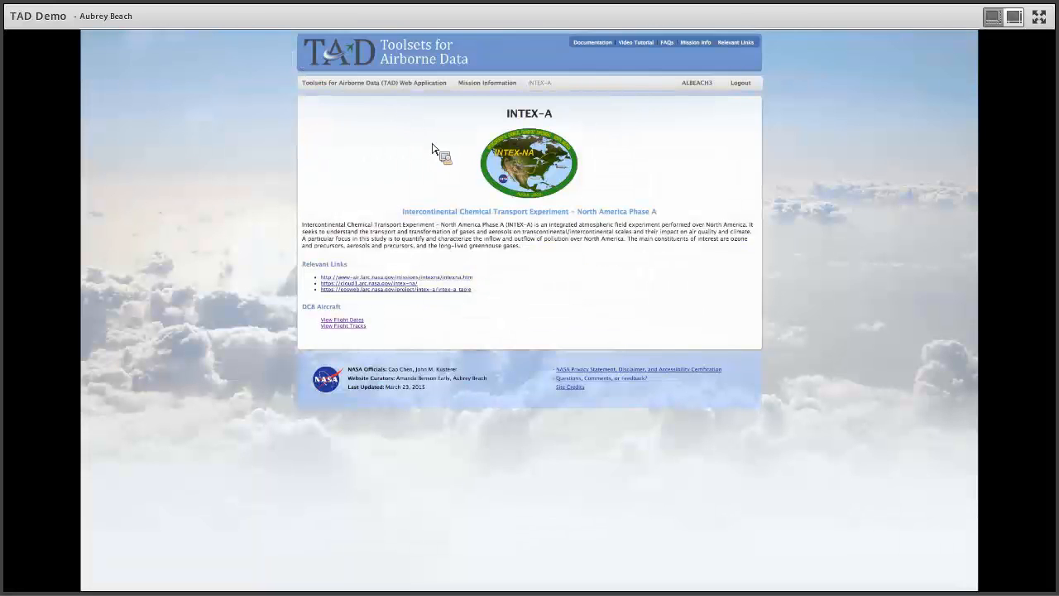
click(736, 43)
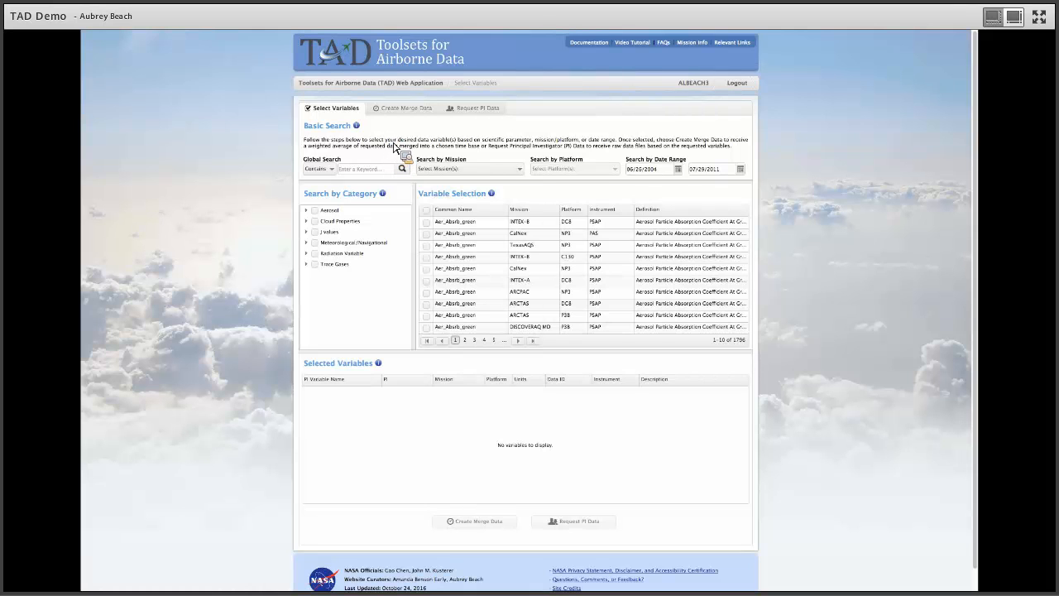
Run a global search for variables containing the keyword CH2O.
click(362, 171)
click(584, 320)
text(CH2O)
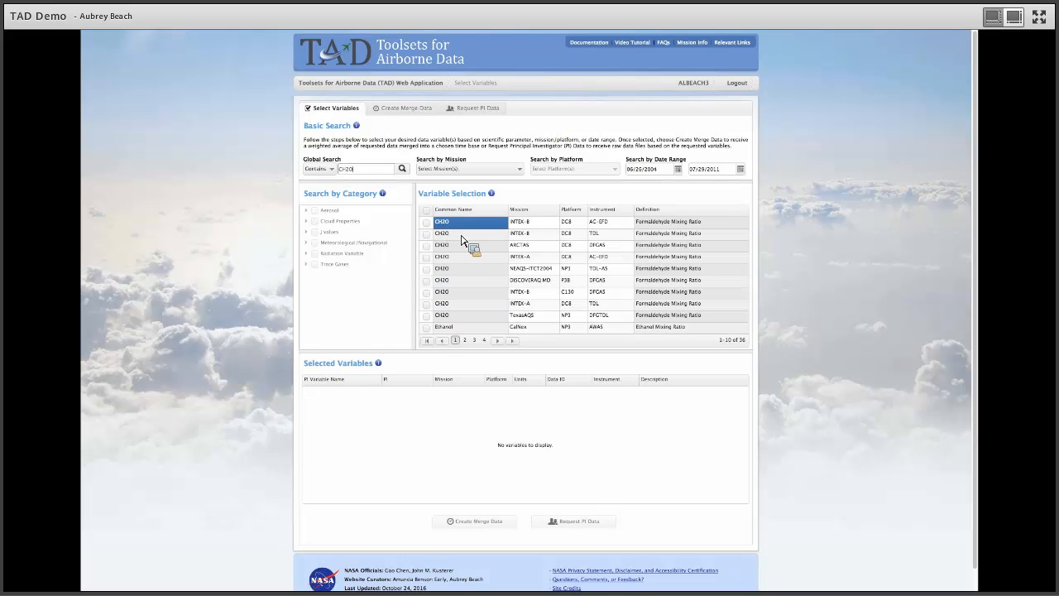
Try the alternative keyword HCHO in the global search and restore the keyword CH2O.
double_click(368, 169)
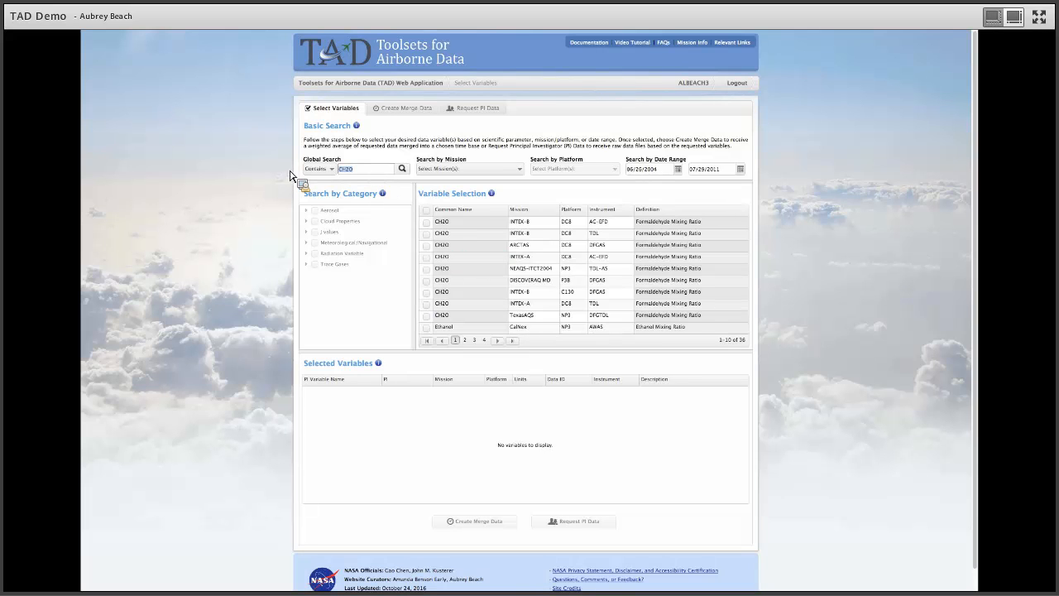
text(HCHO)
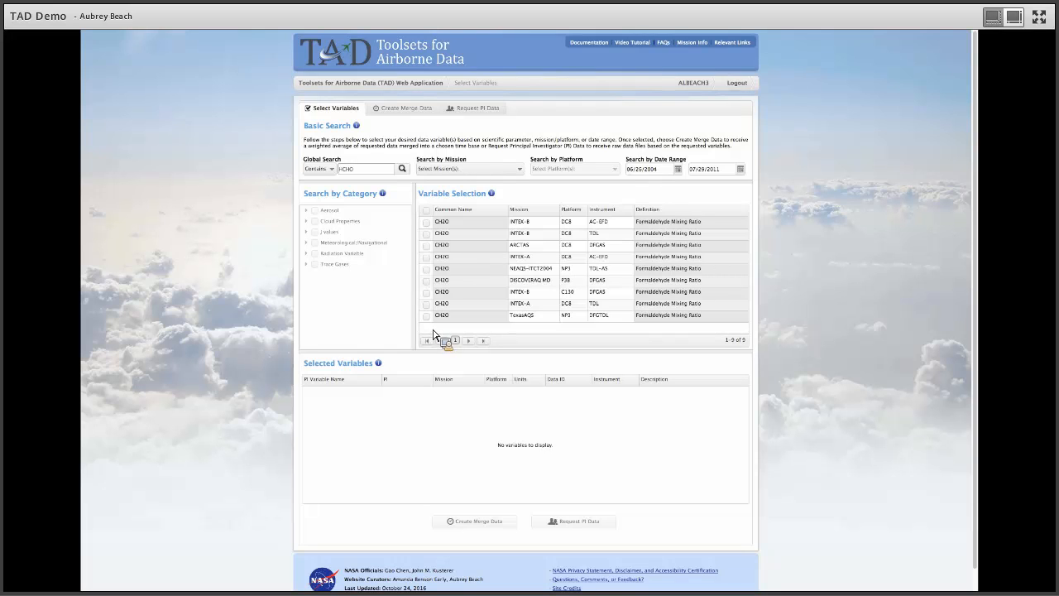
drag(355, 169, 342, 176)
text(CH2O)
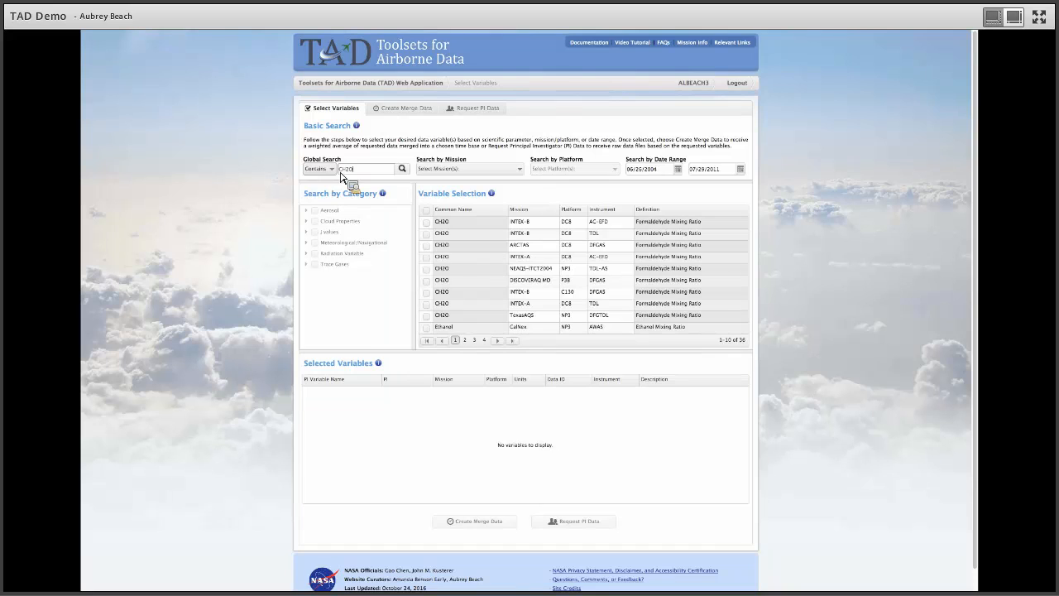
Browse result pages 2 and 3, try matching CH2O with Equals, and return the match option to Contains.
click(464, 340)
click(474, 340)
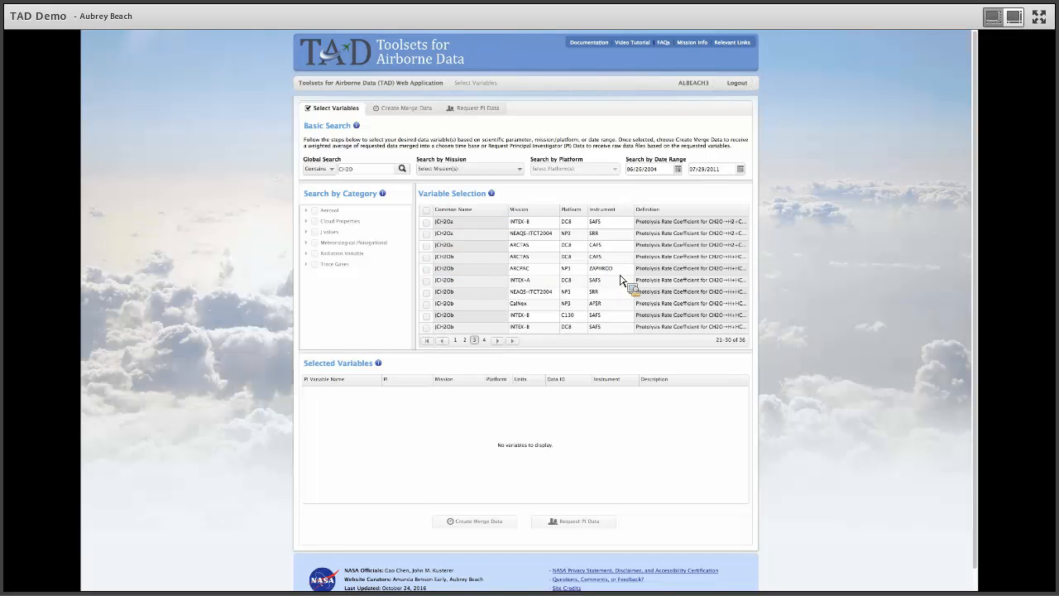
click(329, 174)
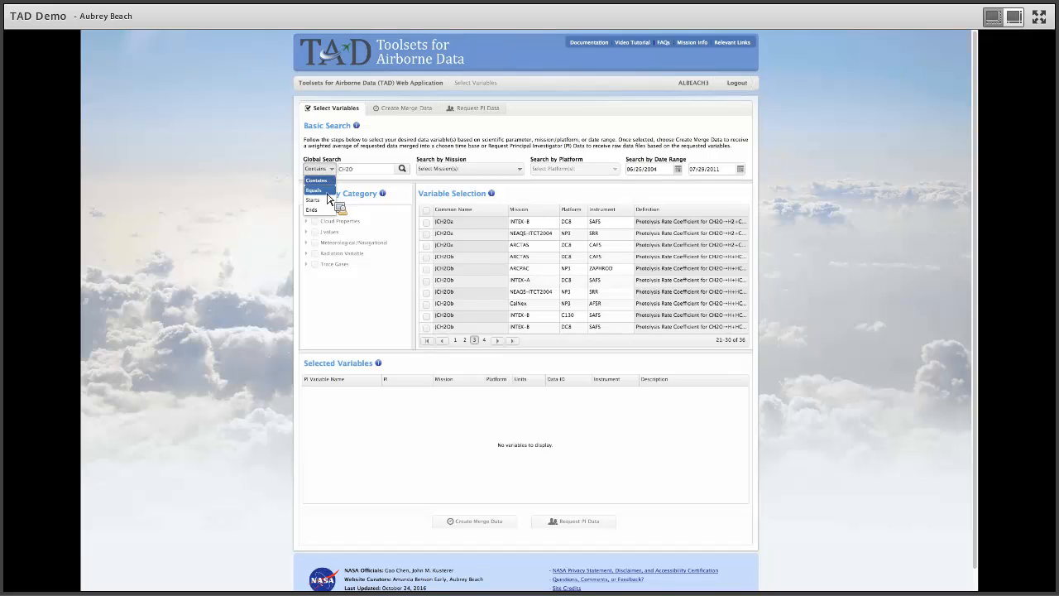
click(328, 191)
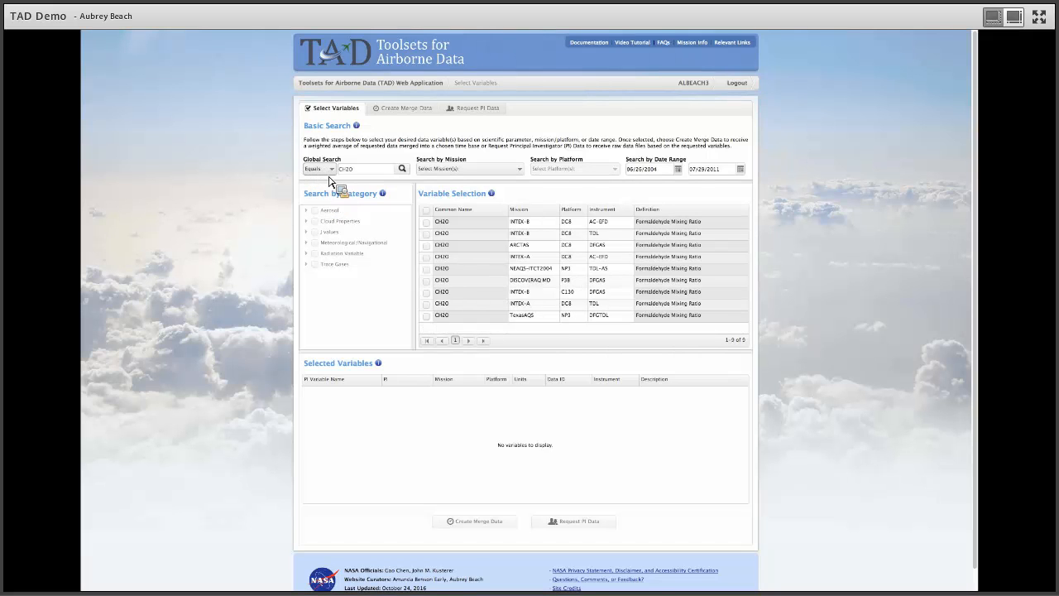
click(318, 169)
click(335, 183)
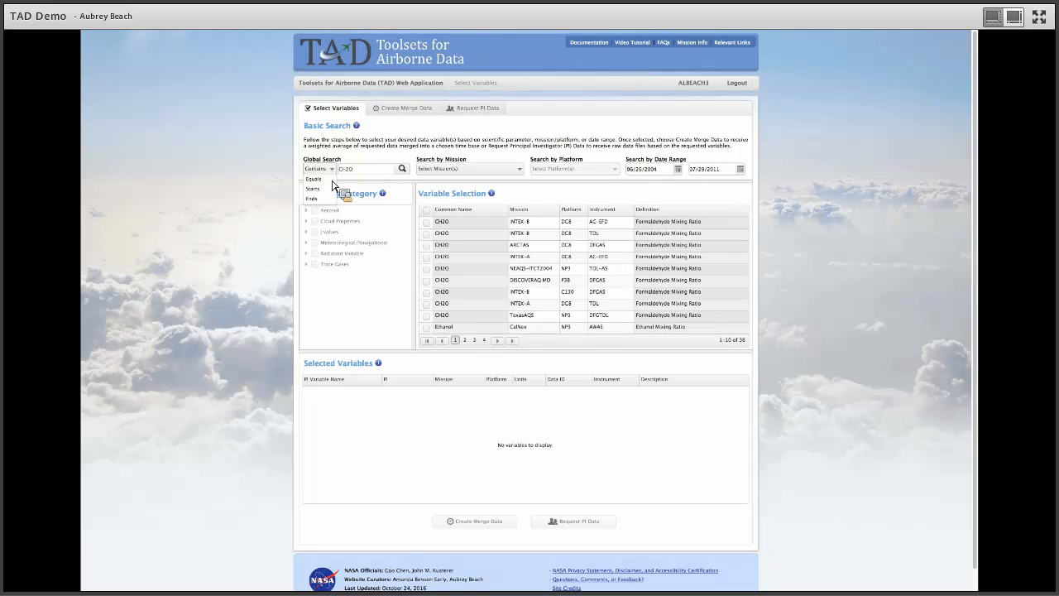
Try filtering the CH2O results by the CalNex mission, check its available platforms, and remove the mission filter.
click(457, 170)
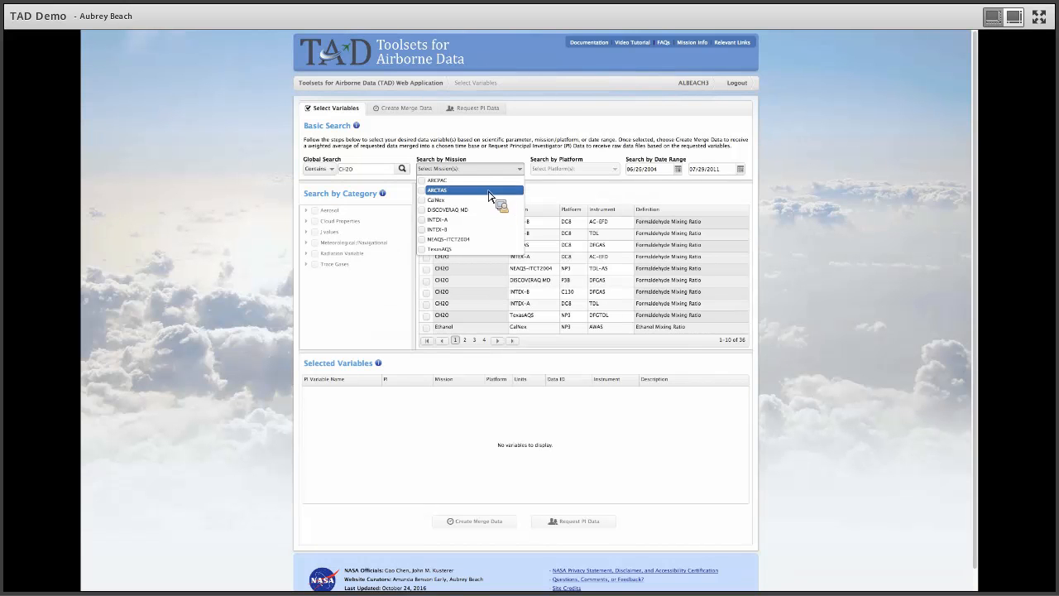
click(489, 204)
click(560, 170)
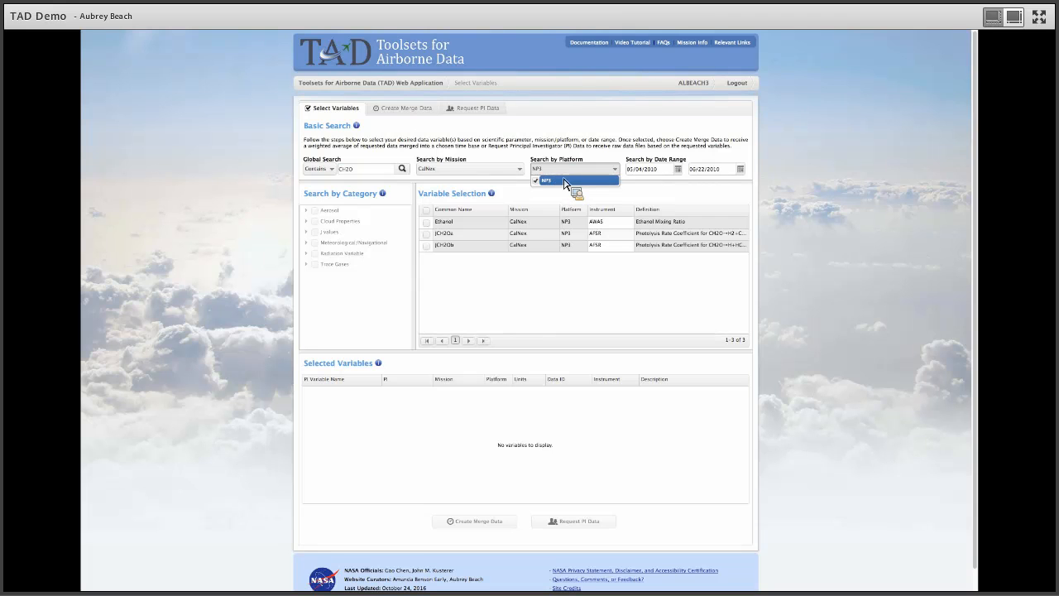
click(502, 169)
click(478, 200)
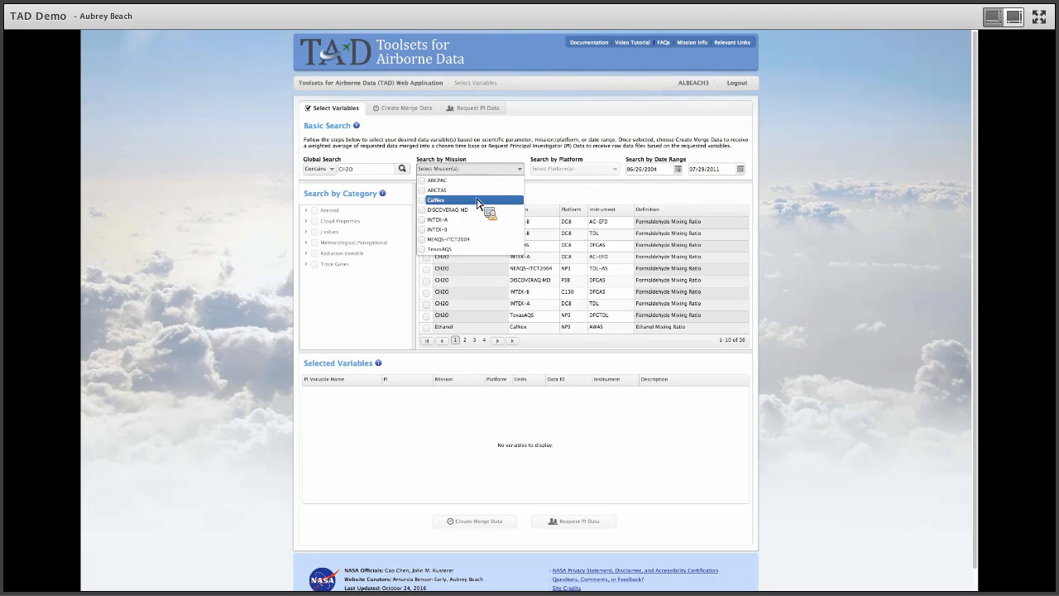
Filter the results to the INTEX-A and INTEX-B missions and select all variables on the first results page.
click(467, 220)
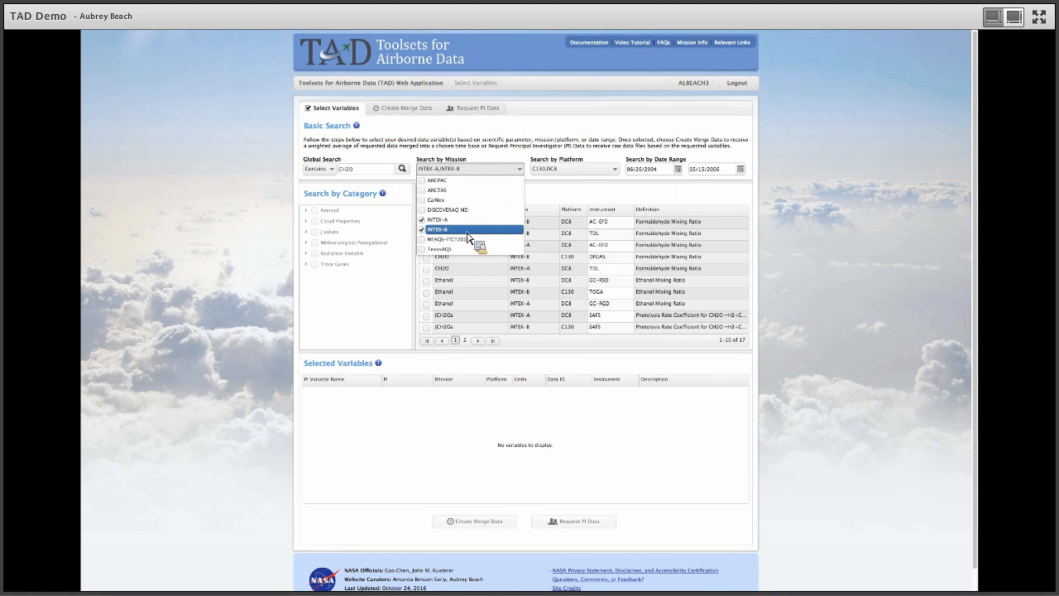
click(470, 163)
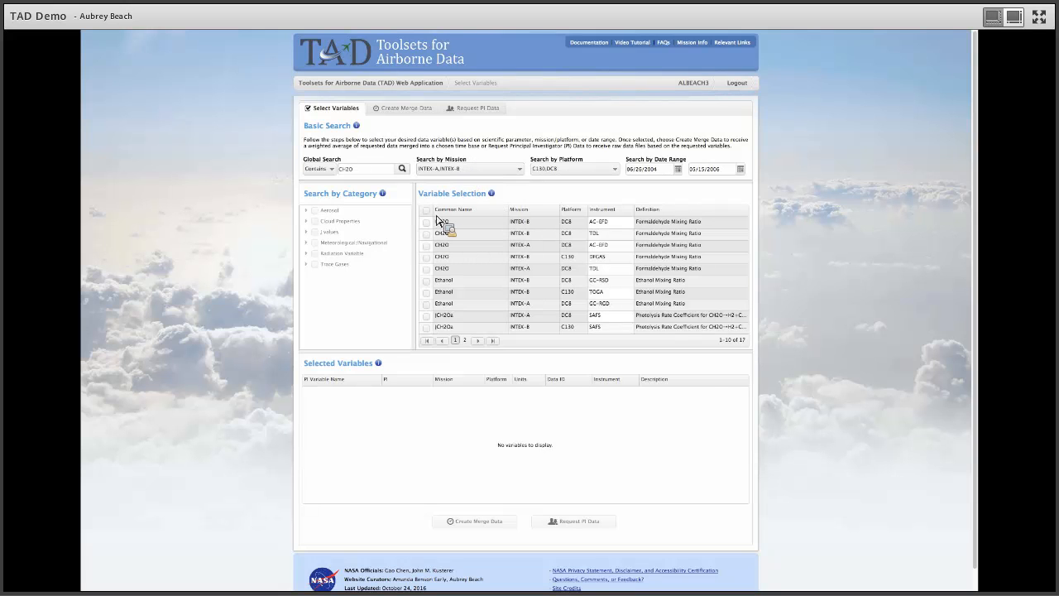
click(427, 211)
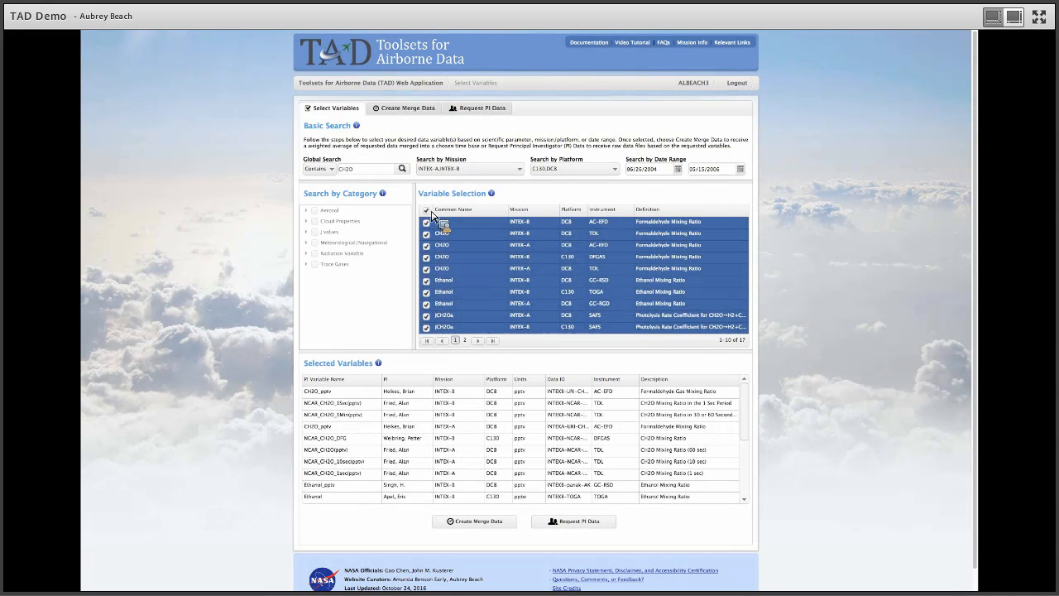
Clear the search keyword and mission filters, and expand the Trace Gases category.
double_click(339, 170)
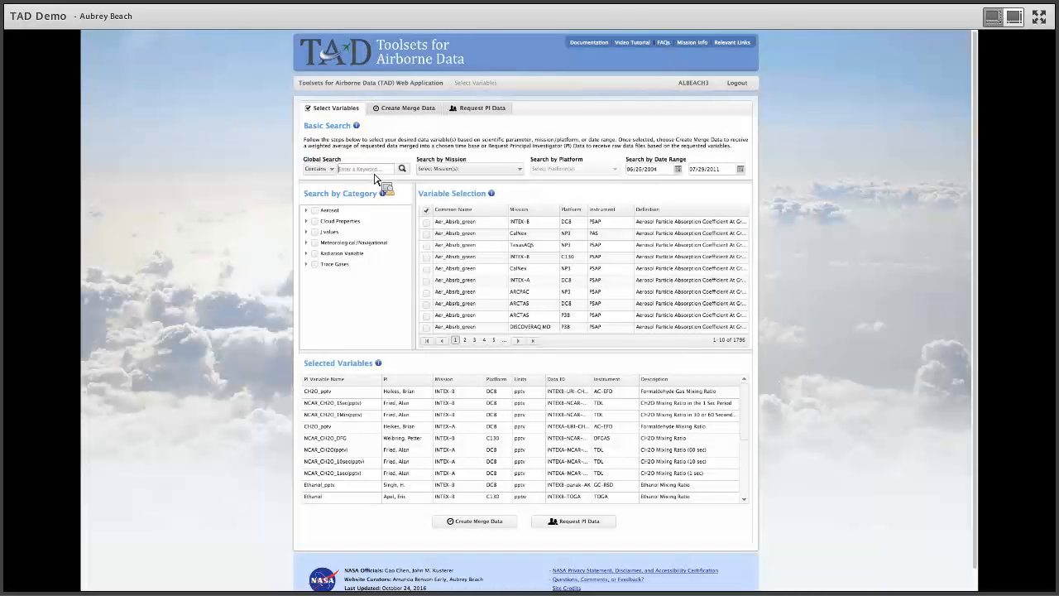
click(307, 263)
click(333, 265)
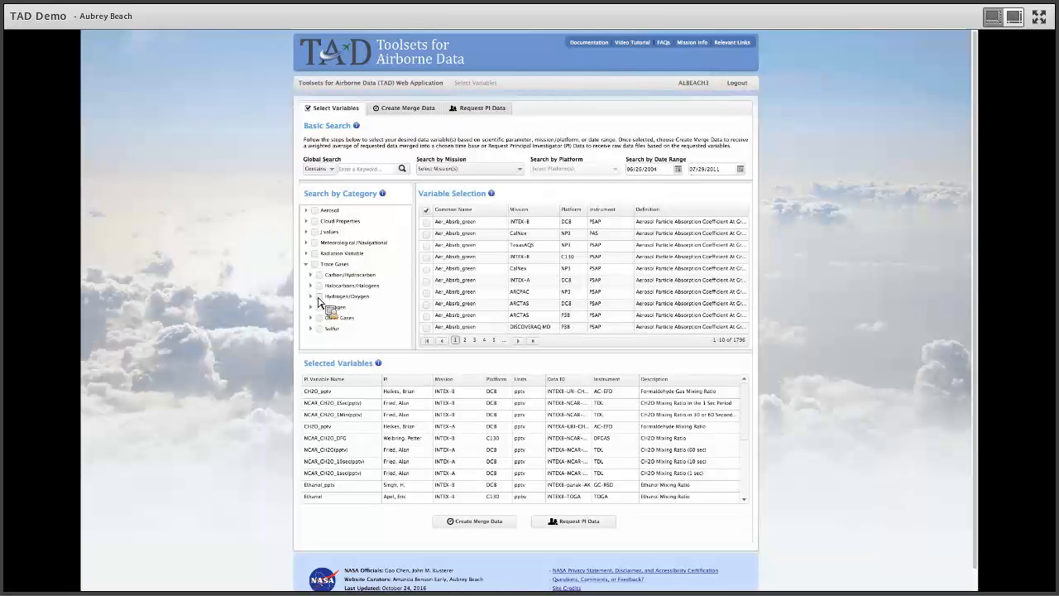
Filter the variables to the Alkanes category under Carbon/Hydrocarbon in Trace Gases and review its subcategories.
click(311, 275)
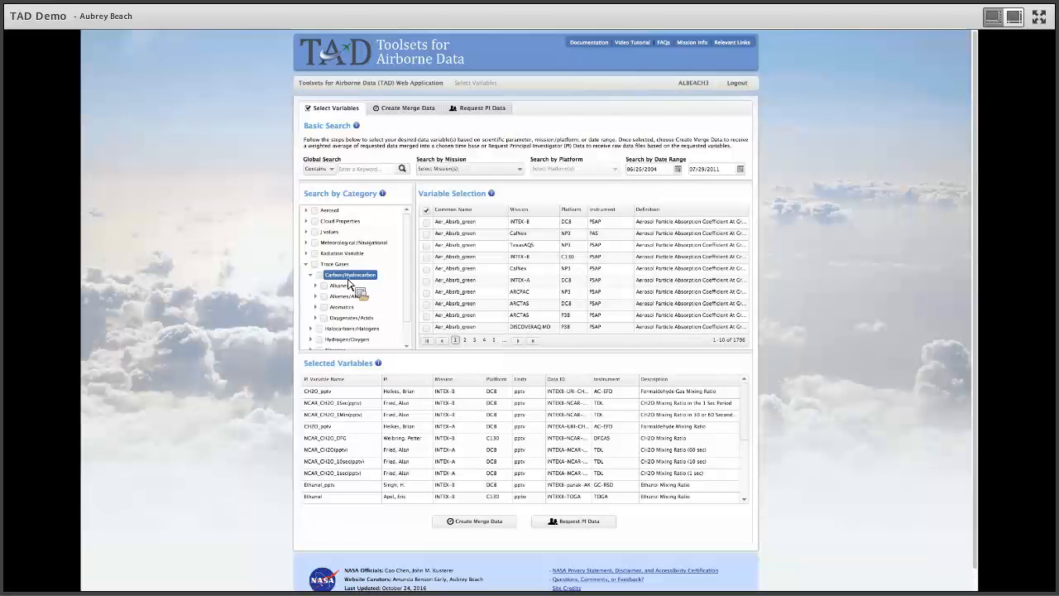
click(316, 285)
click(324, 285)
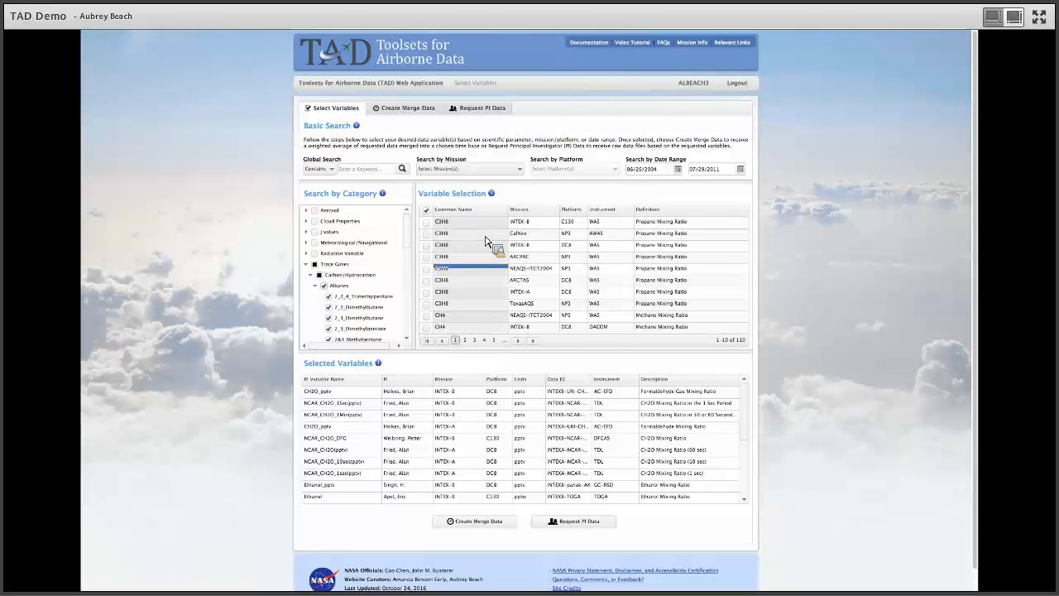
scroll(461, 274, down, 1)
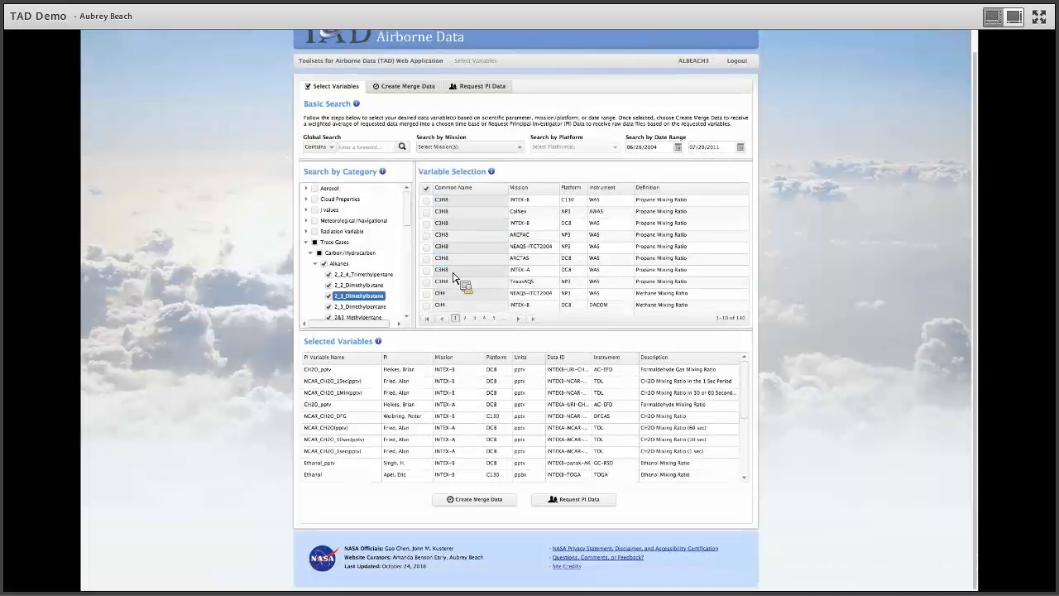
scroll(376, 297, down, 3)
scroll(362, 273, down, 2)
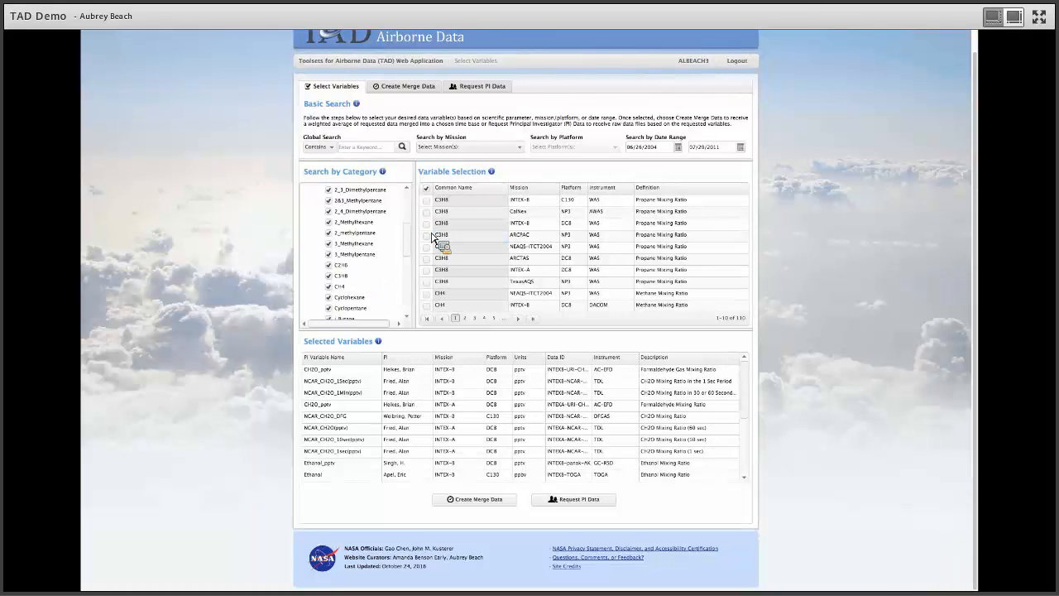
scroll(500, 231, up, 1)
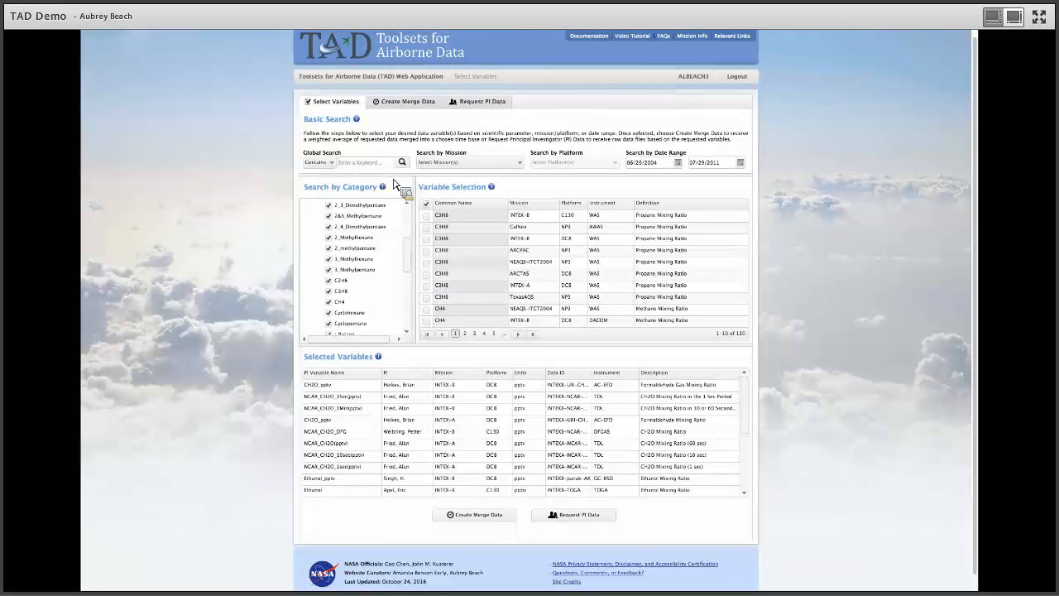
Search all variables for the keyword ch2o and review the list of selected variables.
click(357, 165)
text(ch)
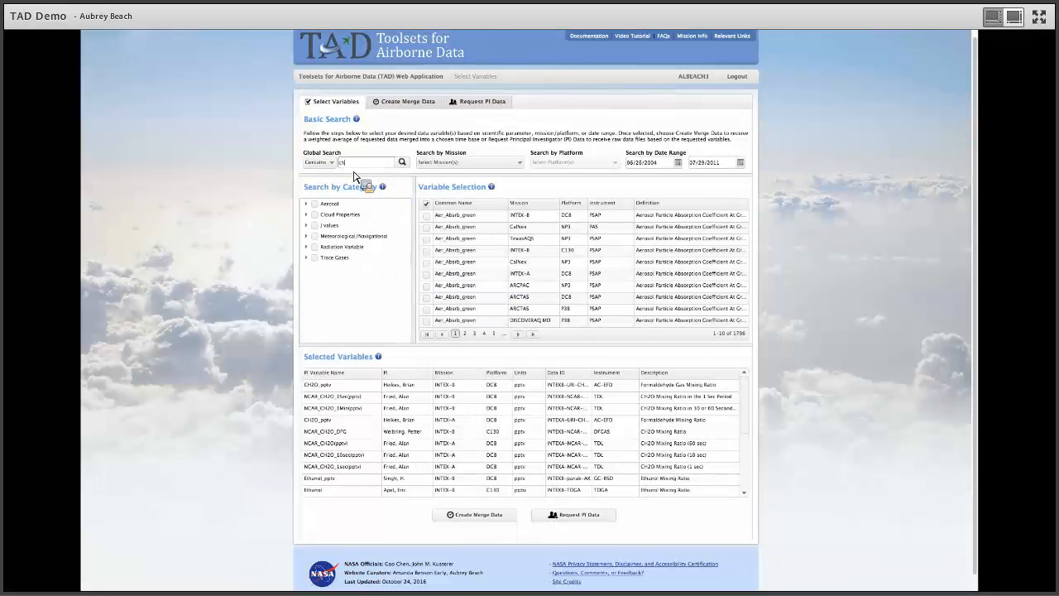
text(2o)
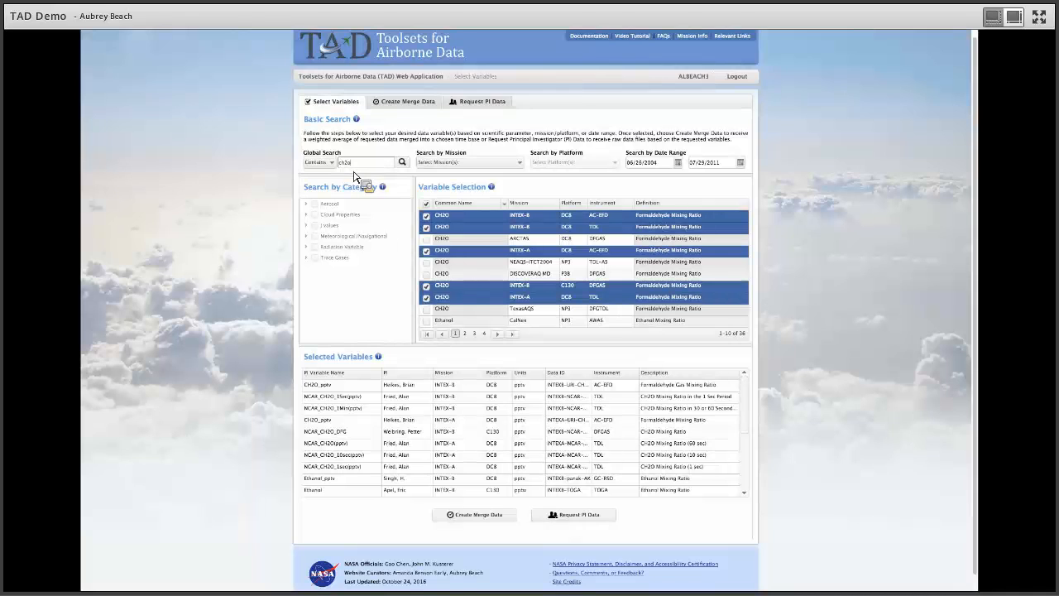
scroll(469, 273, down, 1)
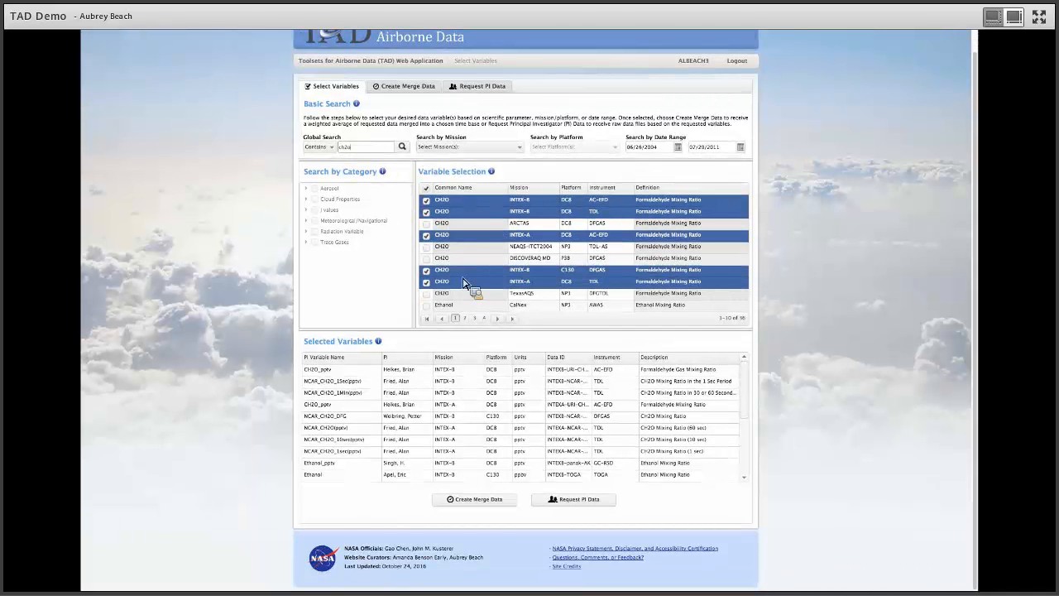
scroll(364, 376, down, 1)
drag(364, 377, 348, 401)
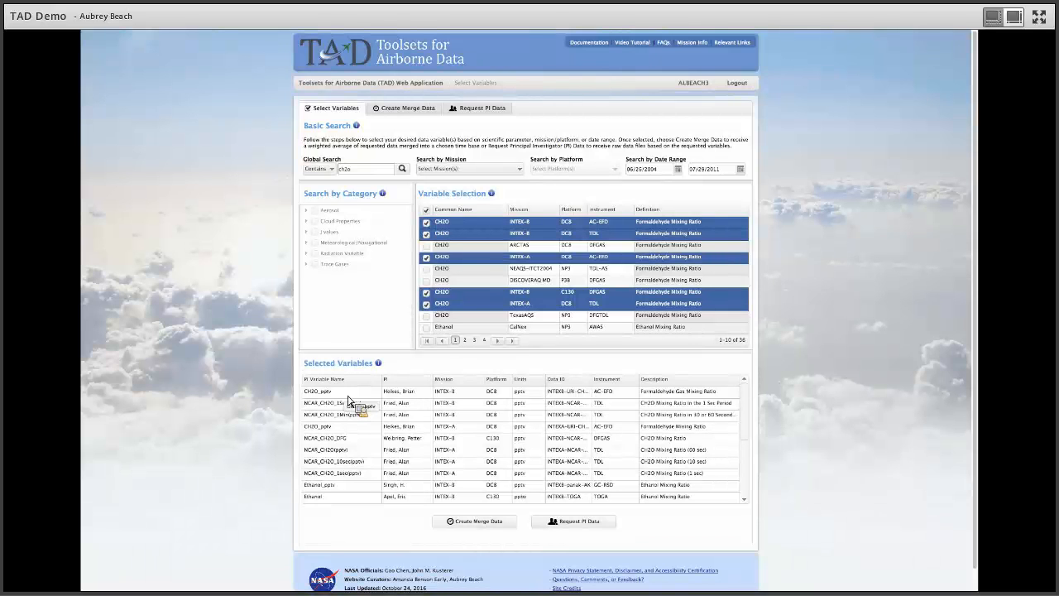
drag(347, 401, 347, 401)
drag(348, 401, 493, 533)
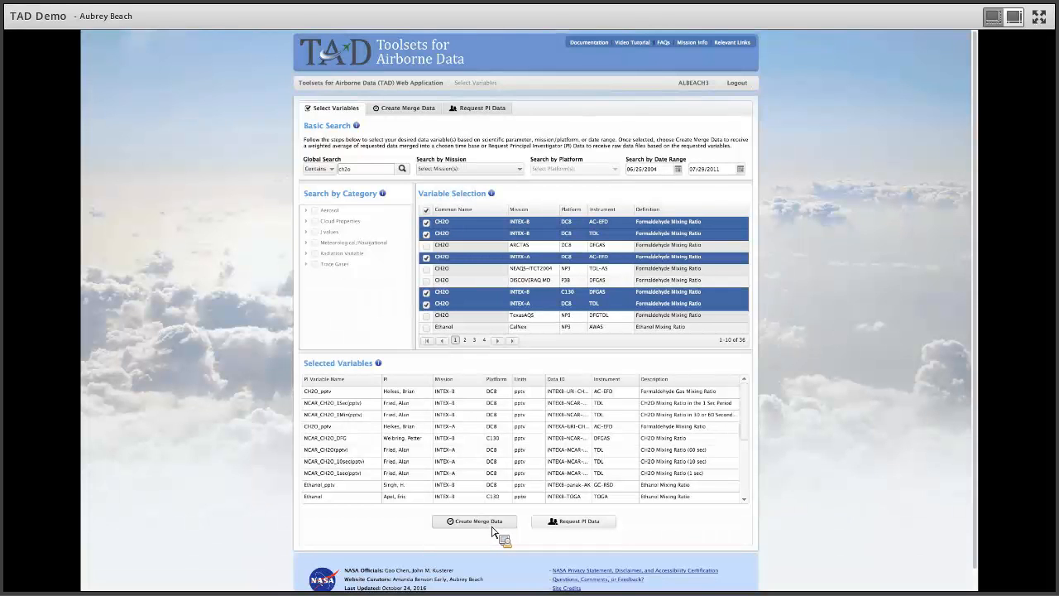
Start creating merge data from the selected variables, and collapse and reopen the INTEX-B/DC8 section.
click(492, 524)
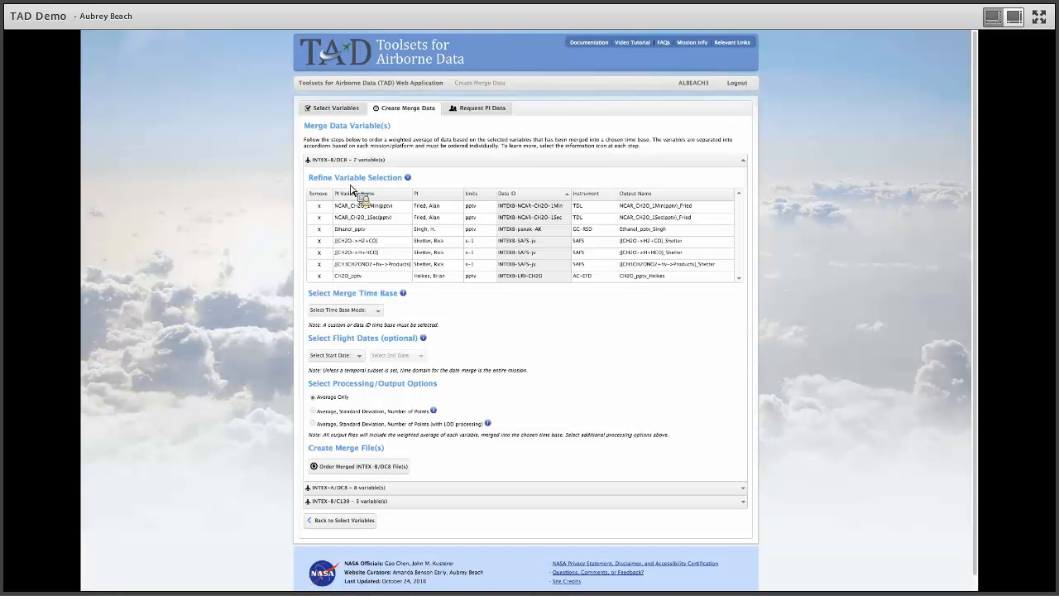
click(388, 163)
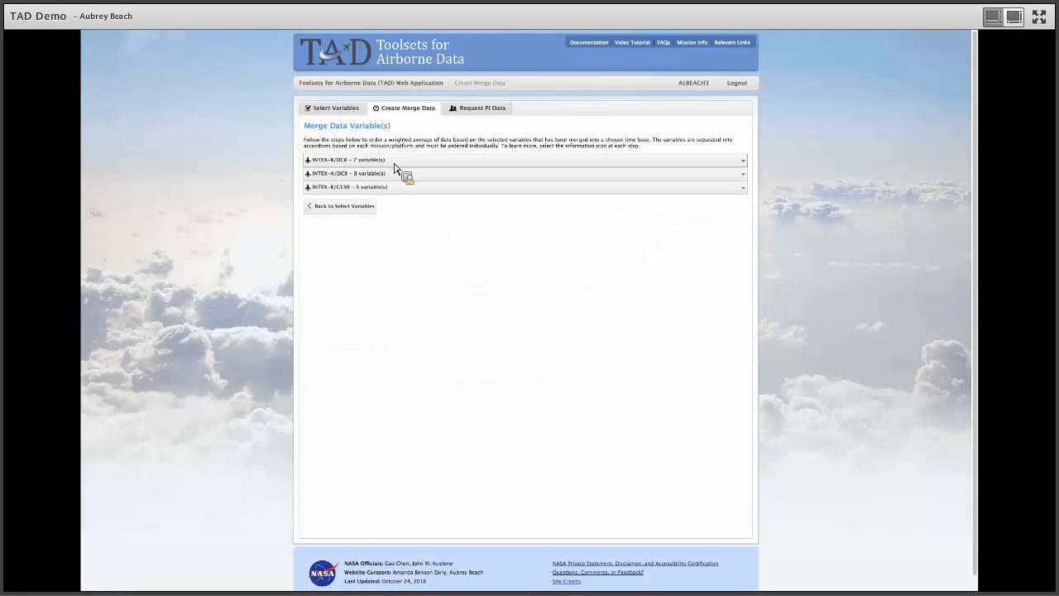
click(371, 163)
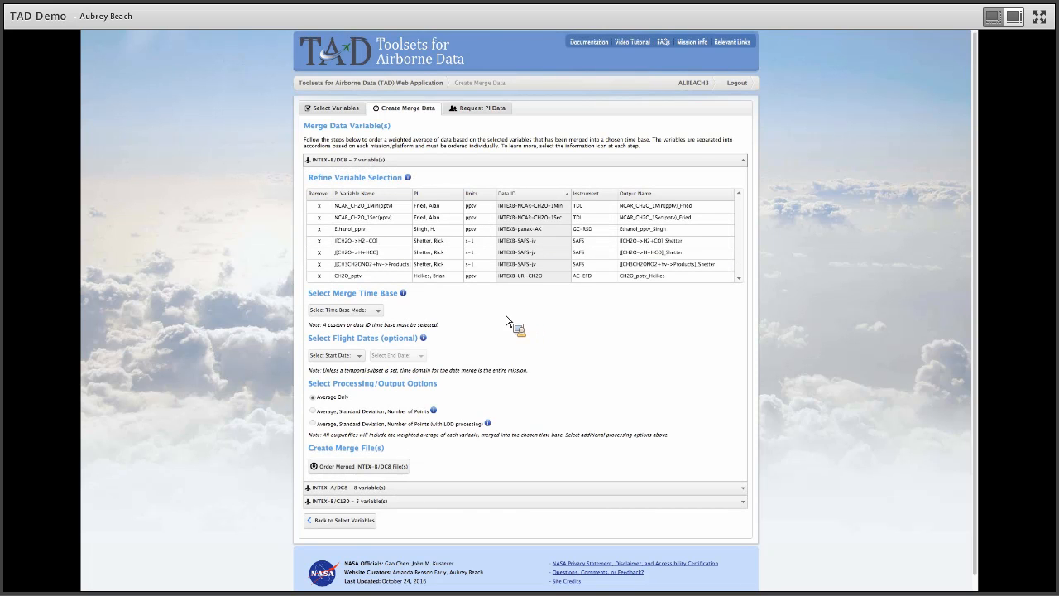
Remove the variable NCAR_CH2O_1Sec(pptv) from the INTEX-B/DC8 merge selection.
scroll(506, 324, down, 1)
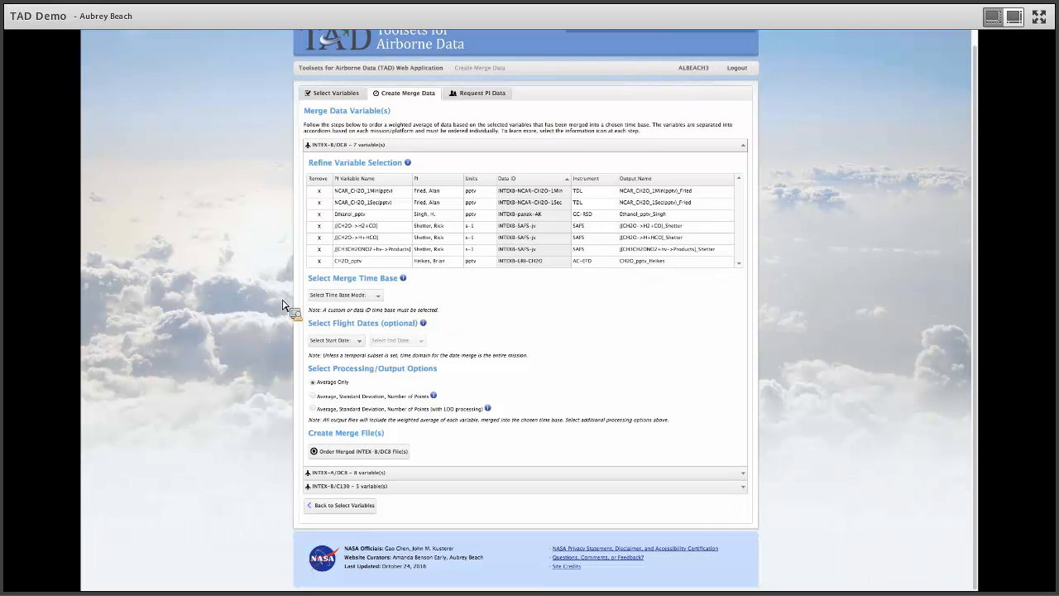
click(366, 202)
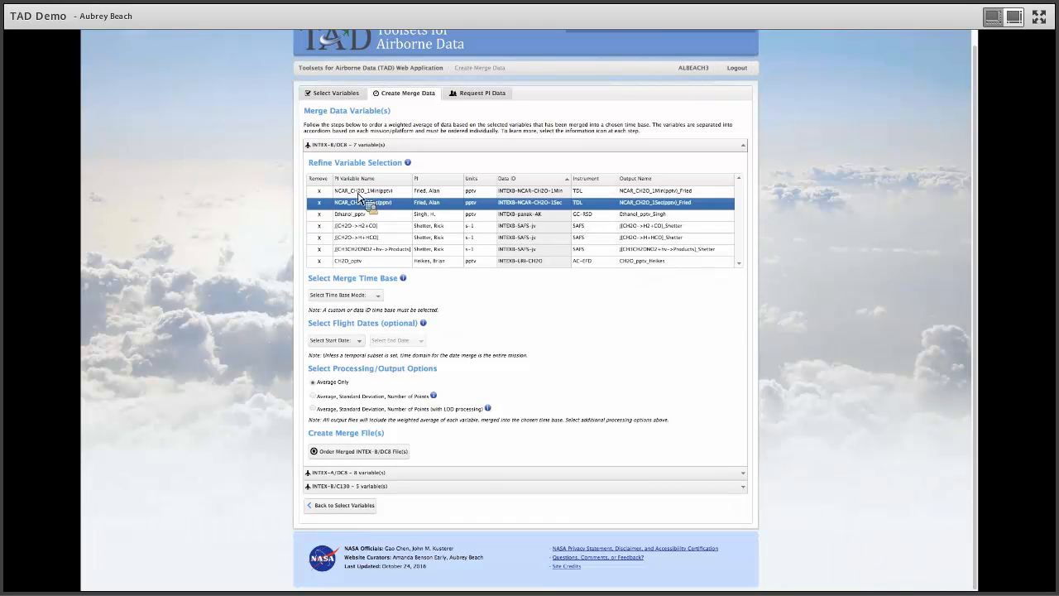
mouse_move(341, 214)
mouse_down()
mouse_move(331, 232)
mouse_move(328, 214)
mouse_up()
click(319, 203)
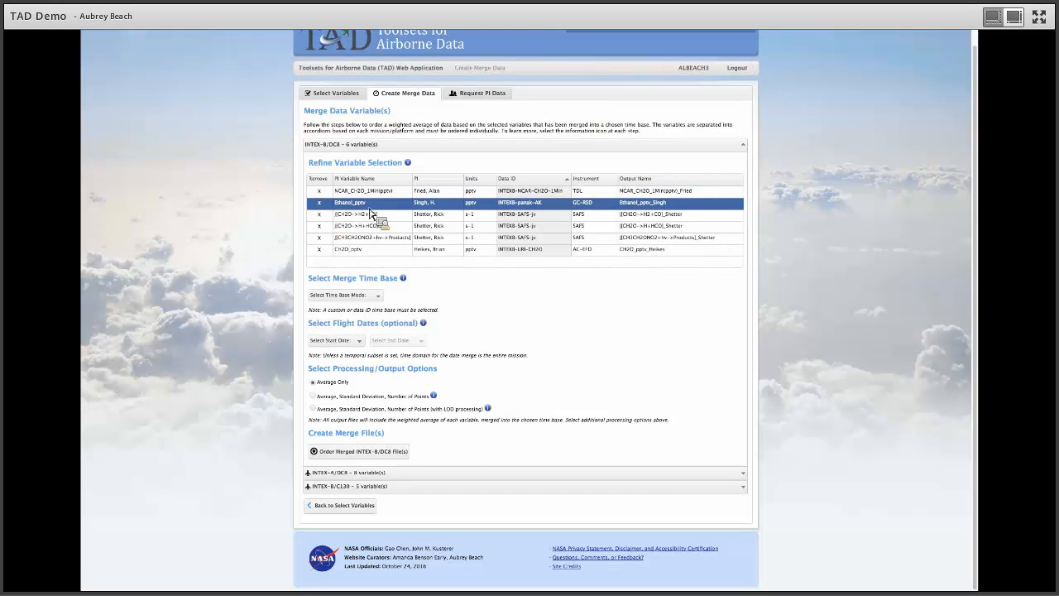
Try a Data ID Time Base for the merge using INTEXB-panak-AK, and review its data source description.
click(379, 300)
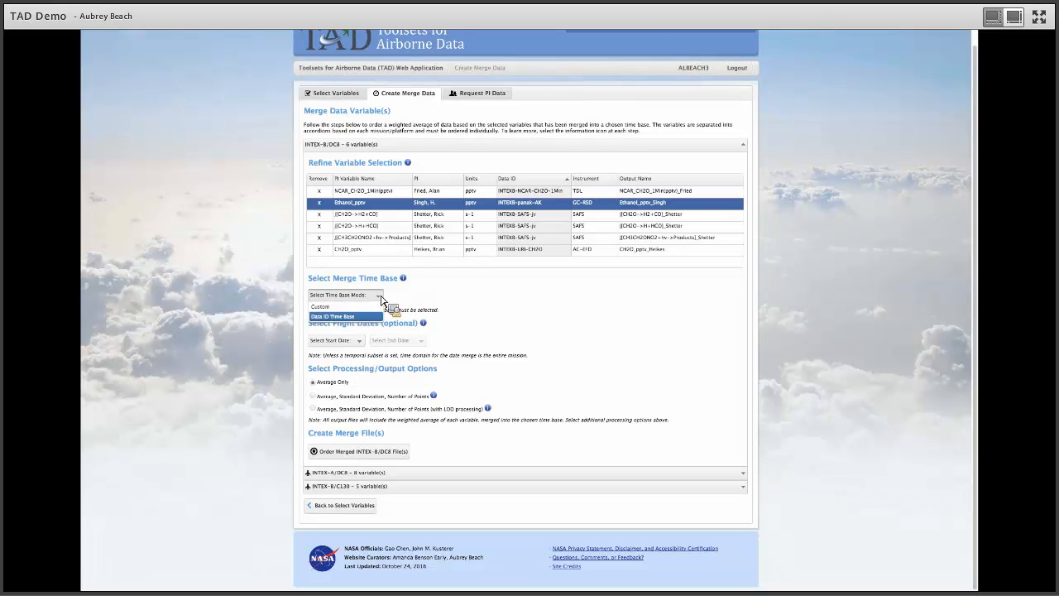
click(372, 317)
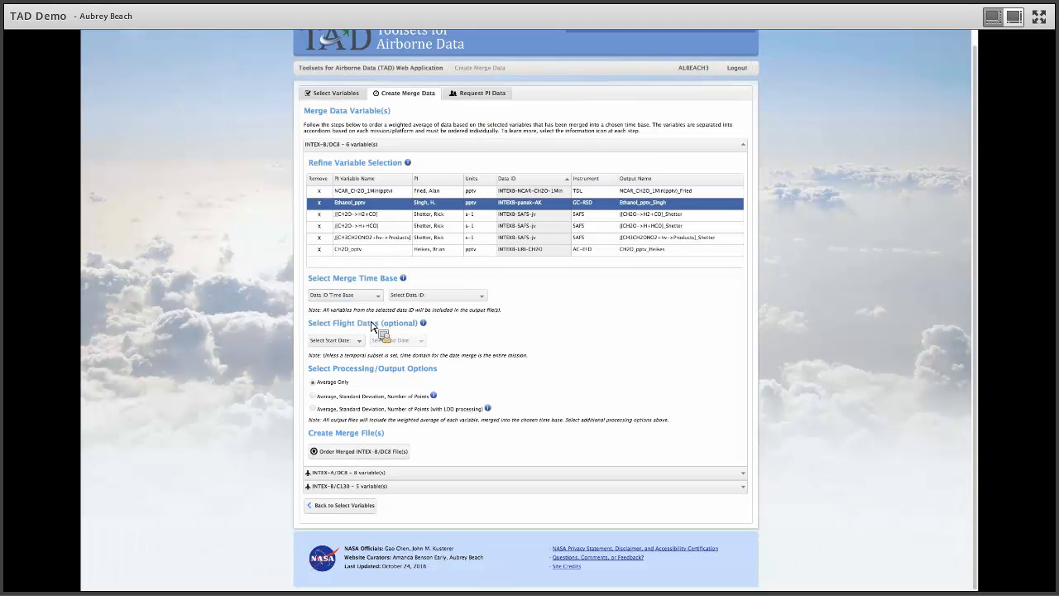
click(430, 297)
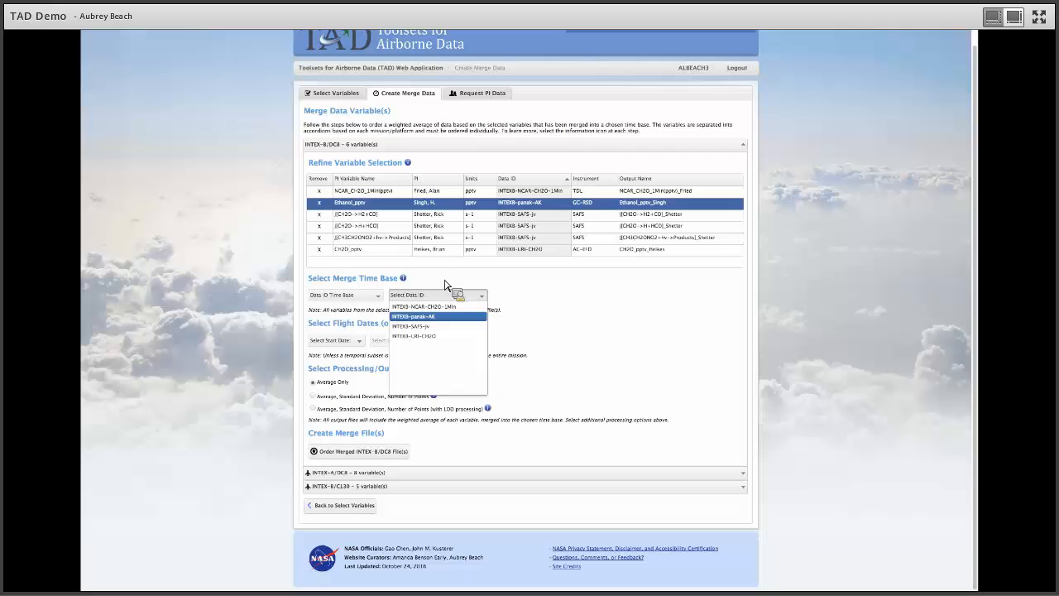
click(434, 317)
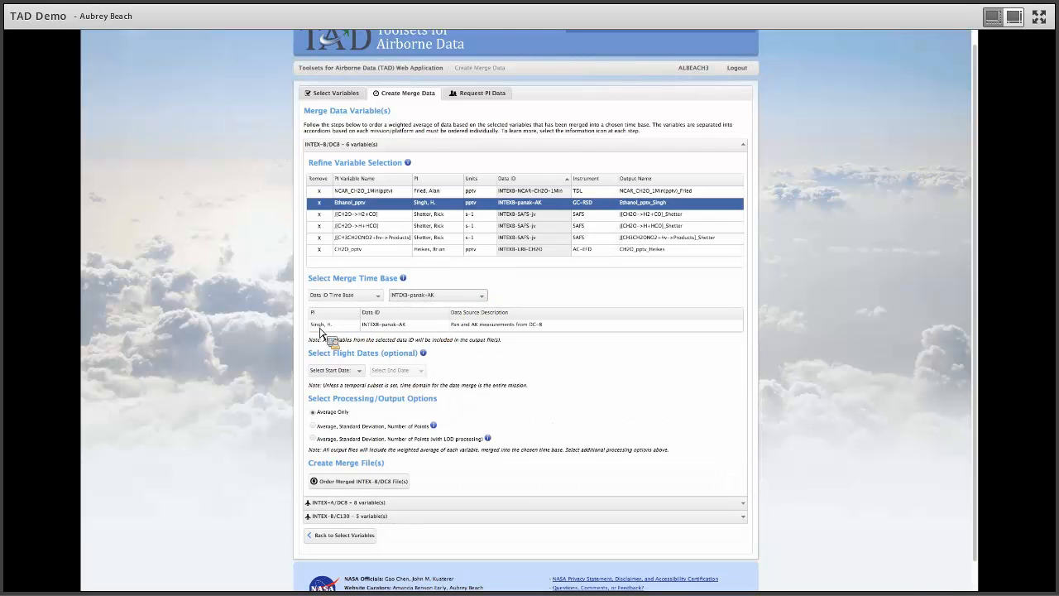
drag(462, 331, 557, 336)
Set the INTEX-B/DC8 merge time base to Custom with a value of 60 seconds.
click(377, 296)
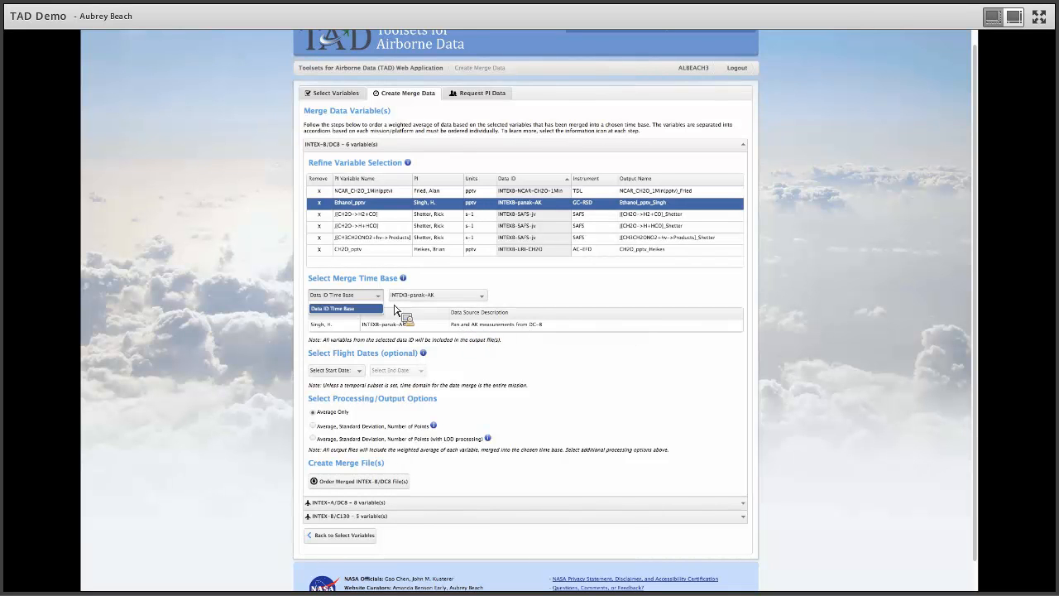
click(365, 307)
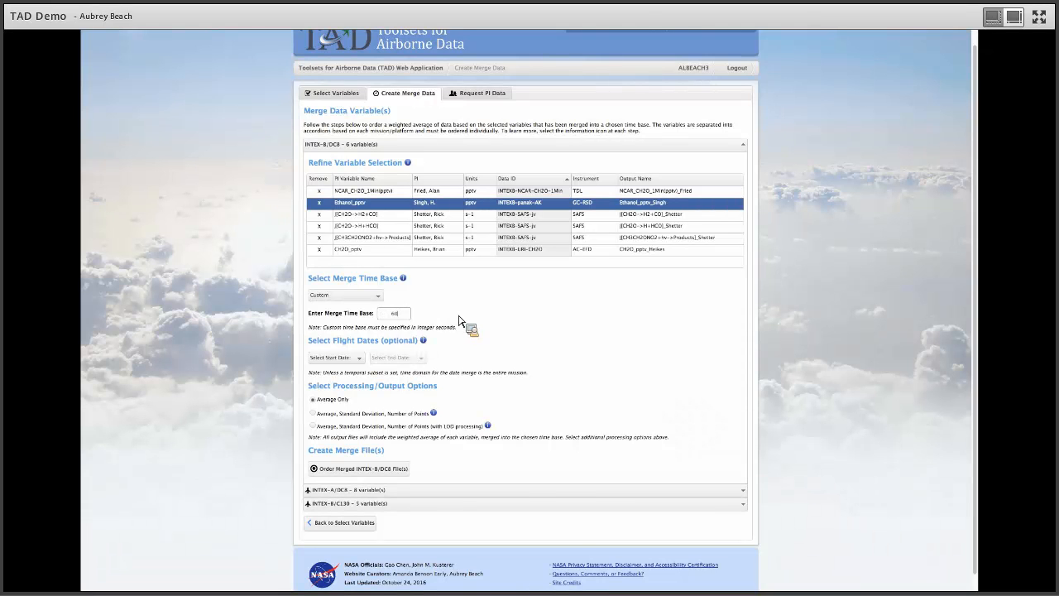
Limit the merge's flight dates to the range from 2006-03-09 to 2006-03-22.
scroll(430, 357, down, 1)
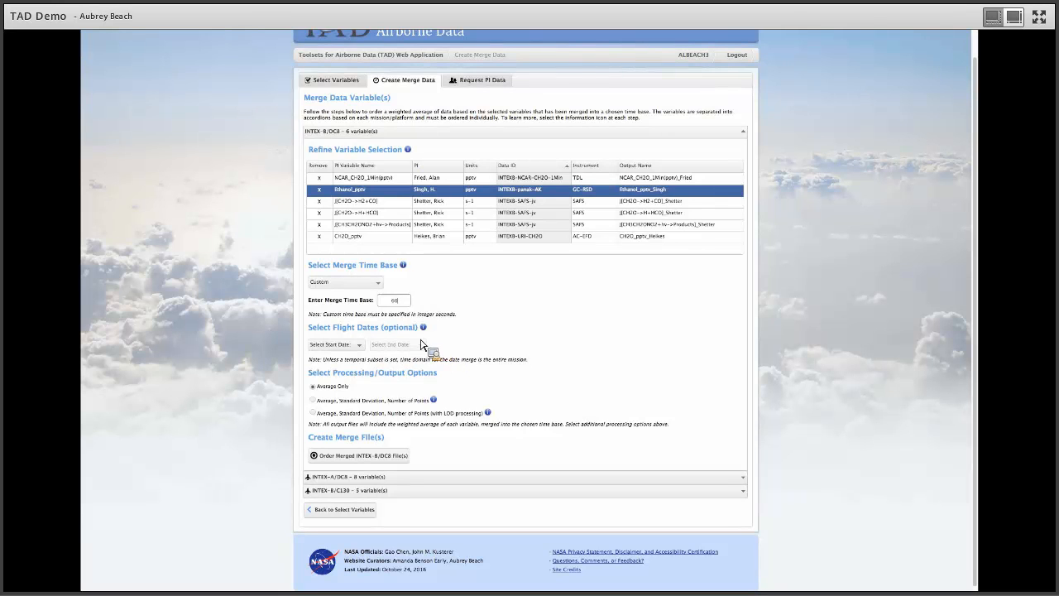
click(360, 346)
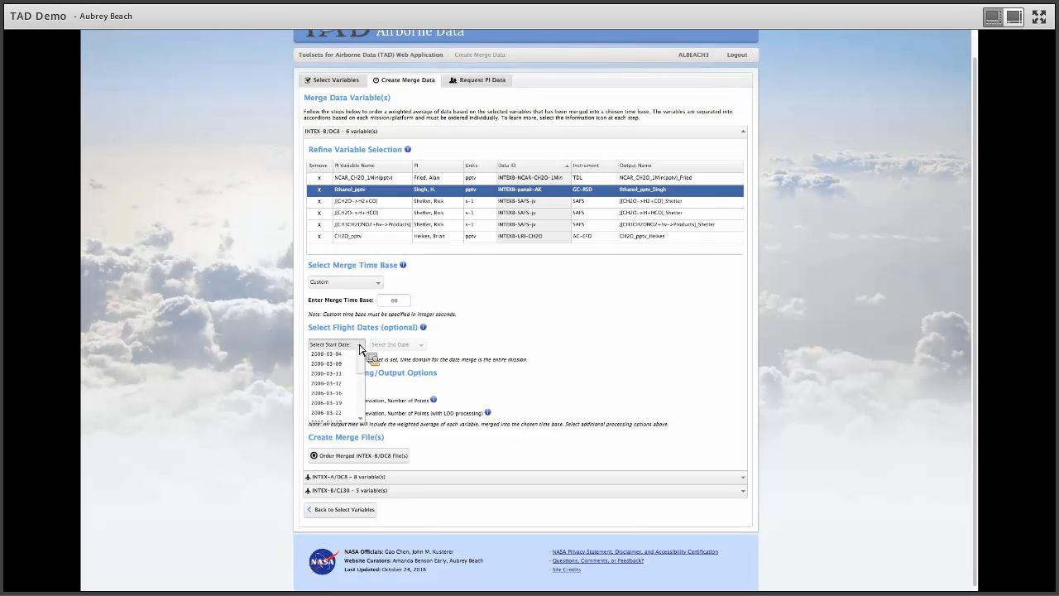
click(379, 362)
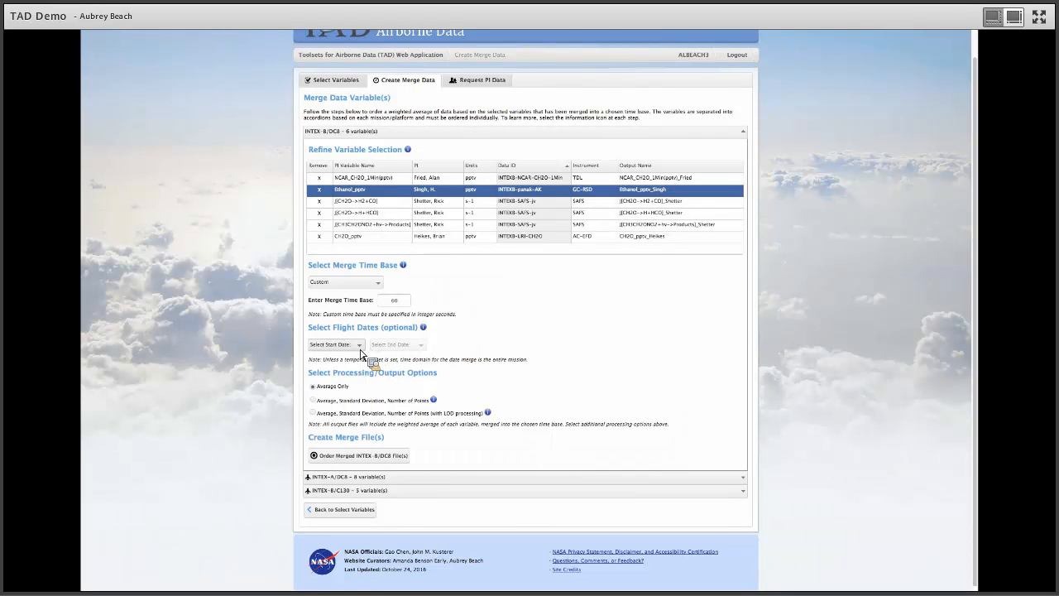
click(359, 348)
click(351, 387)
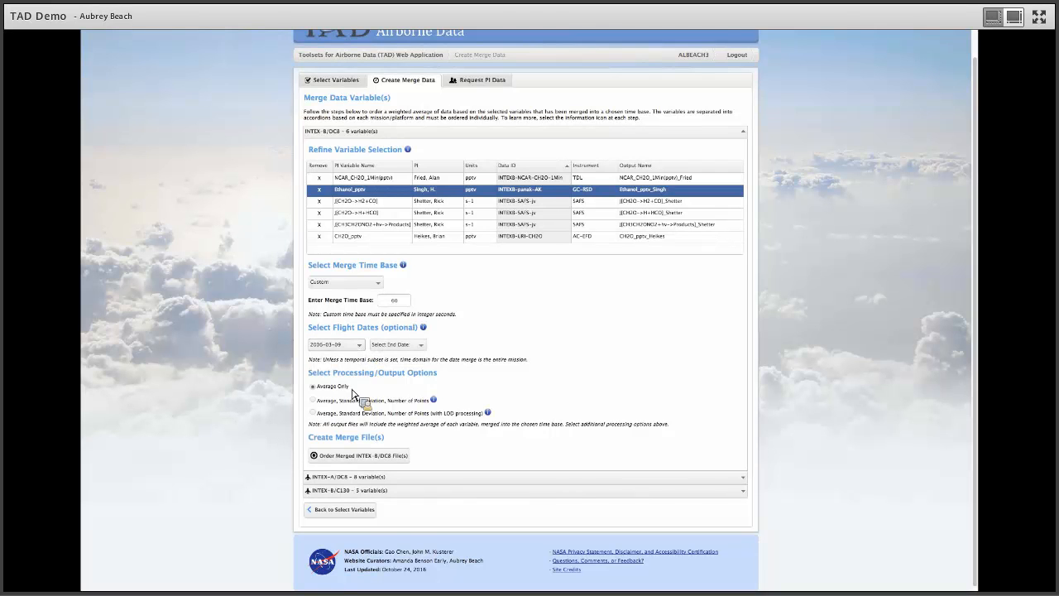
click(406, 345)
click(403, 404)
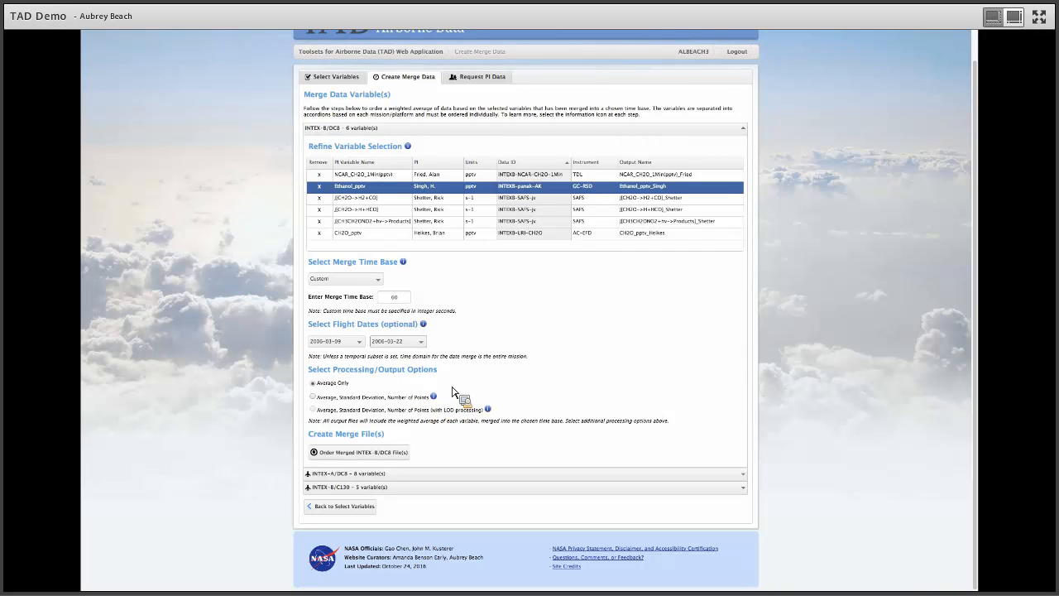
Choose the Average, Standard Deviation, Number of Points output without LOD processing and order the merged INTEX-B/DC8 files.
click(439, 398)
click(362, 457)
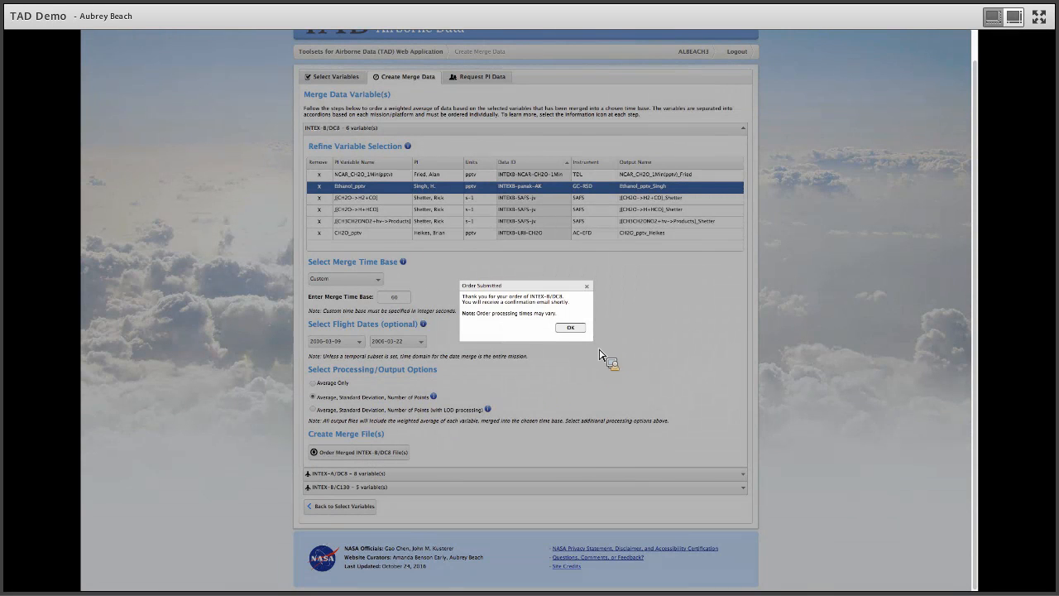
click(577, 329)
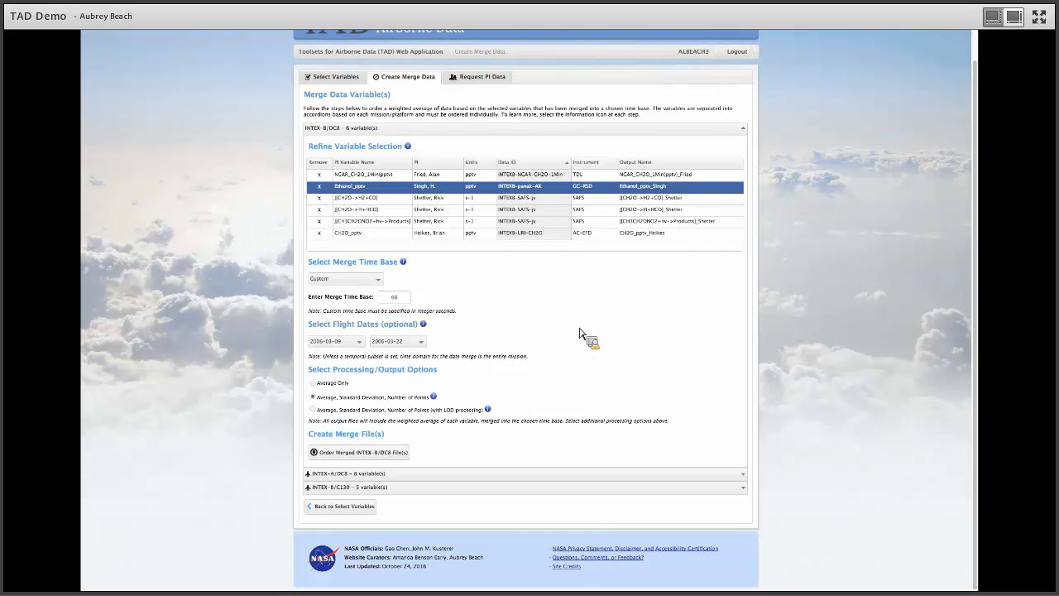
Open the PI data request for the selected variables and review the INTEX-B/DC8 variable list and request options.
click(405, 209)
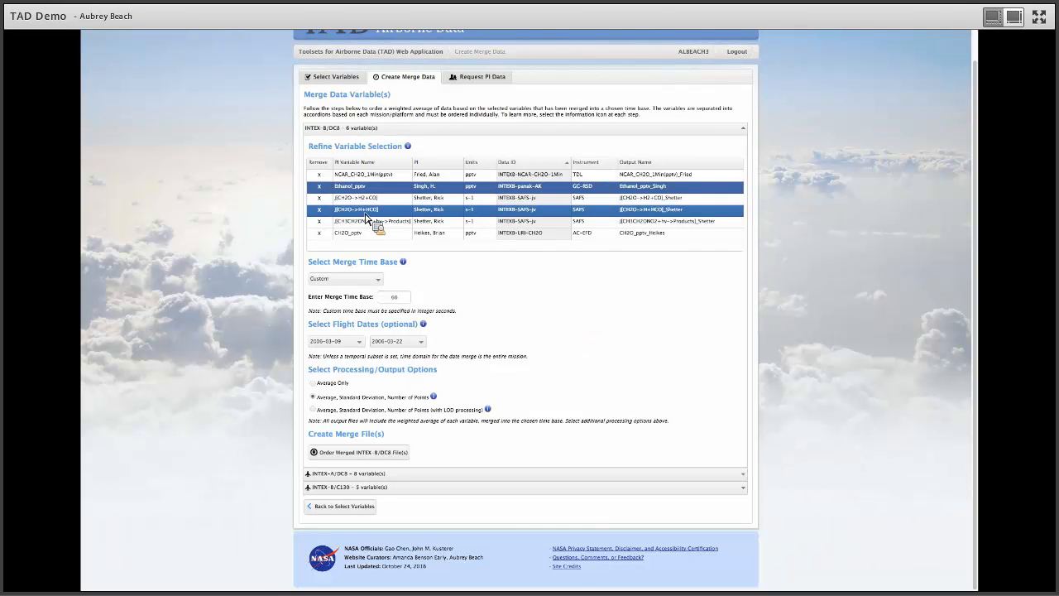
drag(403, 213, 387, 364)
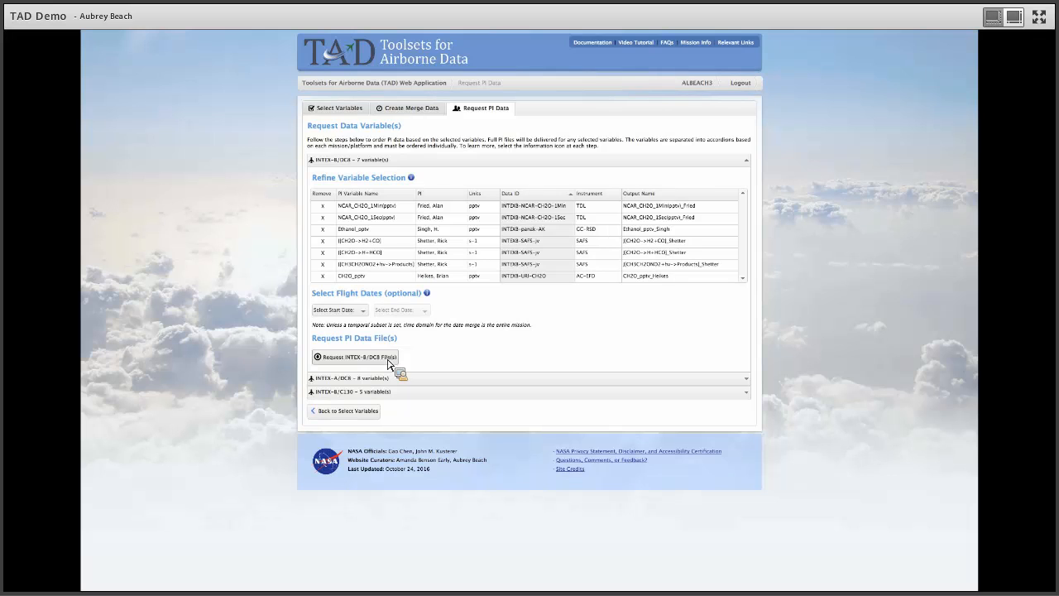
drag(387, 364, 576, 250)
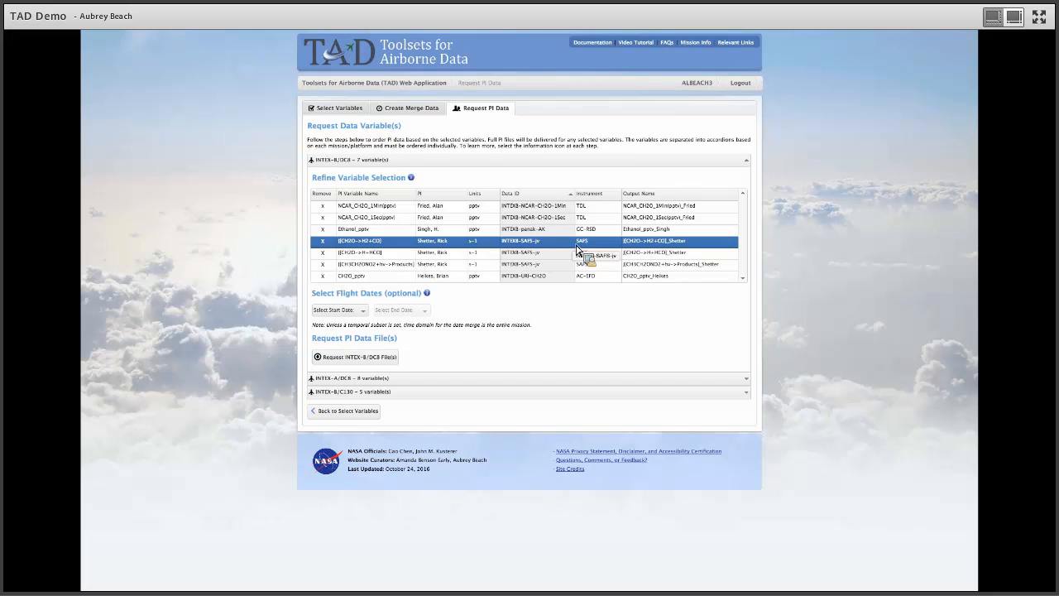
drag(577, 250, 577, 250)
drag(577, 249, 576, 250)
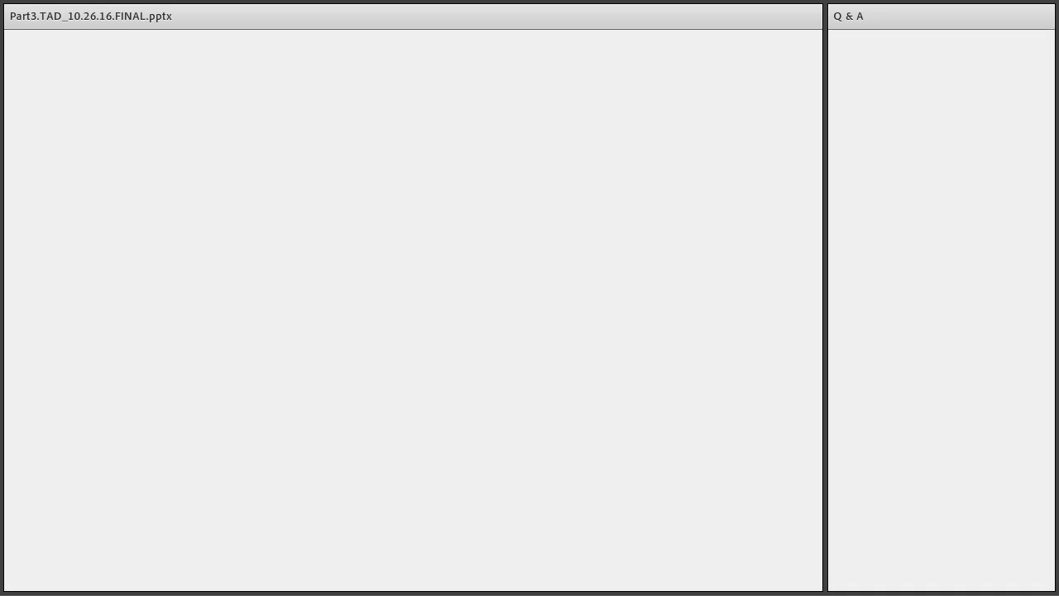